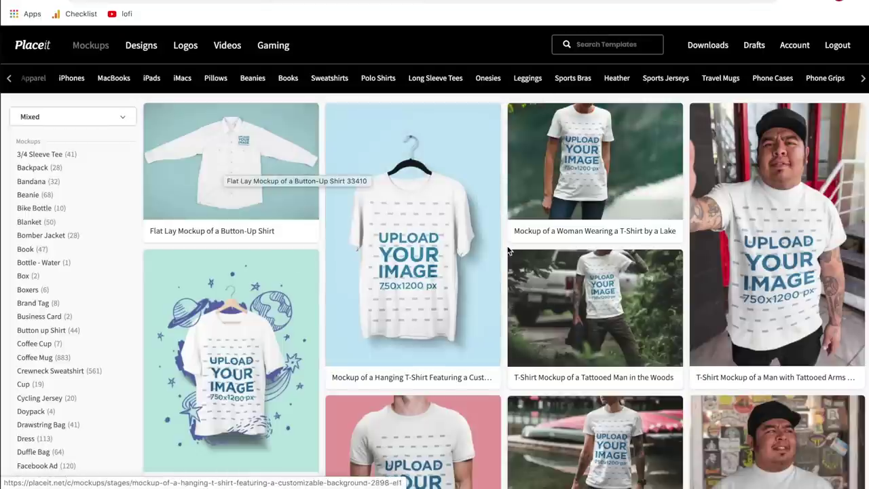
scroll(508, 250, down, 3)
scroll(507, 250, down, 5)
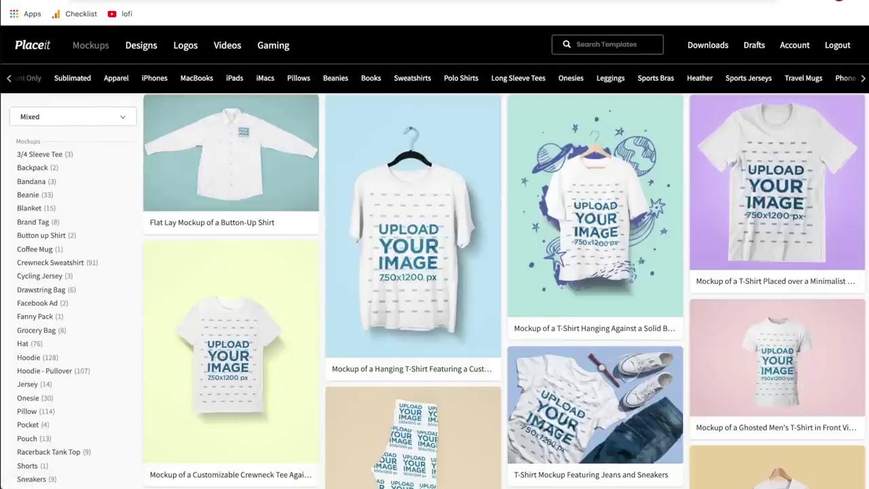
scroll(594, 203, down, 8)
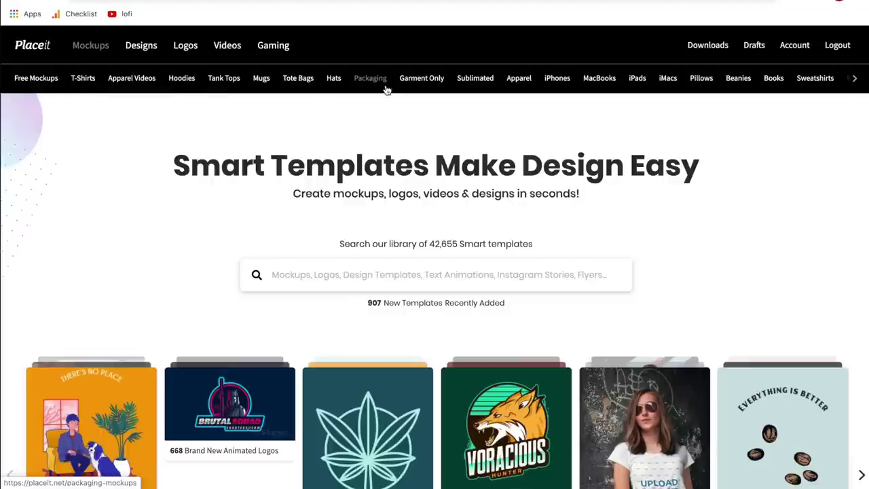
Step: Open the Apparel mockups category and browse its templates and product filters
click(518, 78)
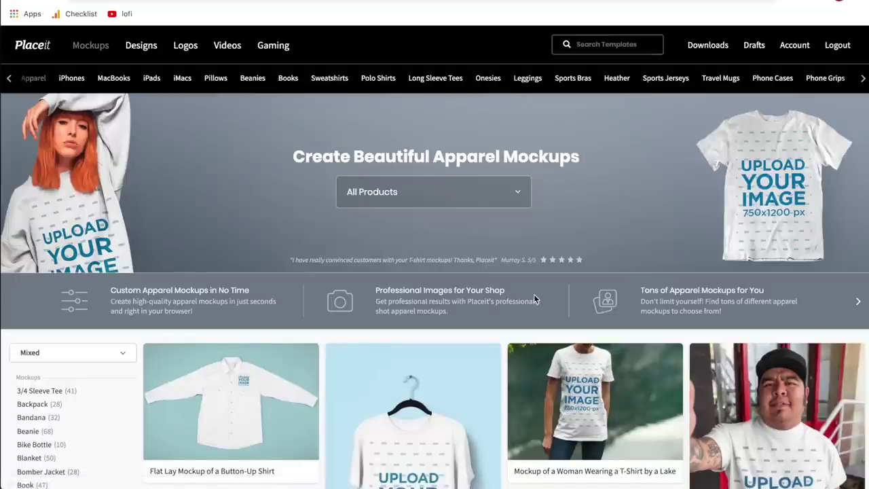
scroll(534, 294, down, 2)
scroll(500, 270, down, 3)
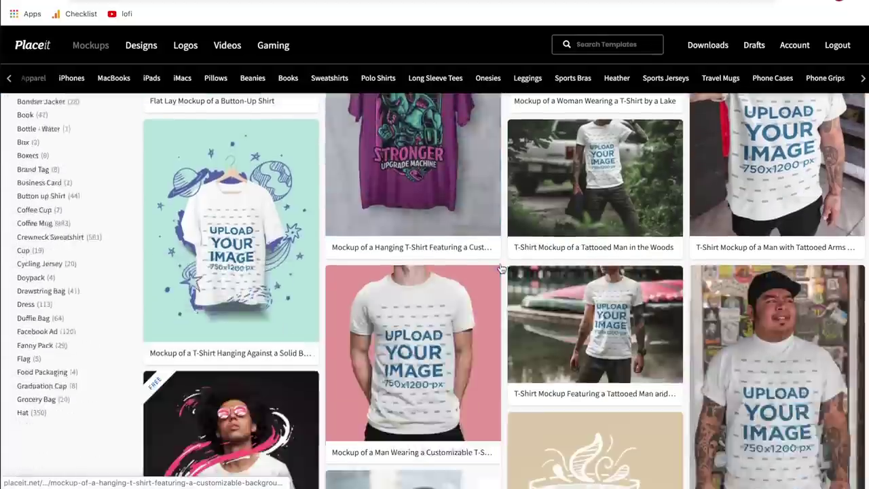
scroll(500, 269, down, 5)
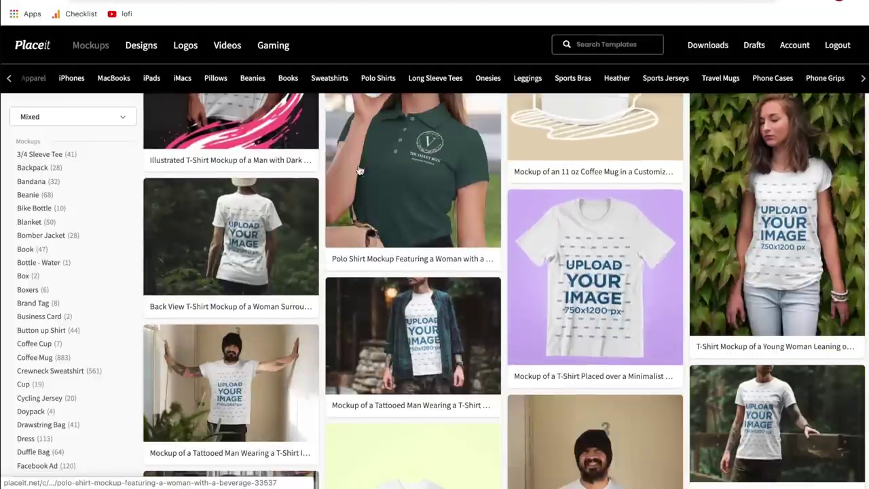
scroll(493, 172, up, 2)
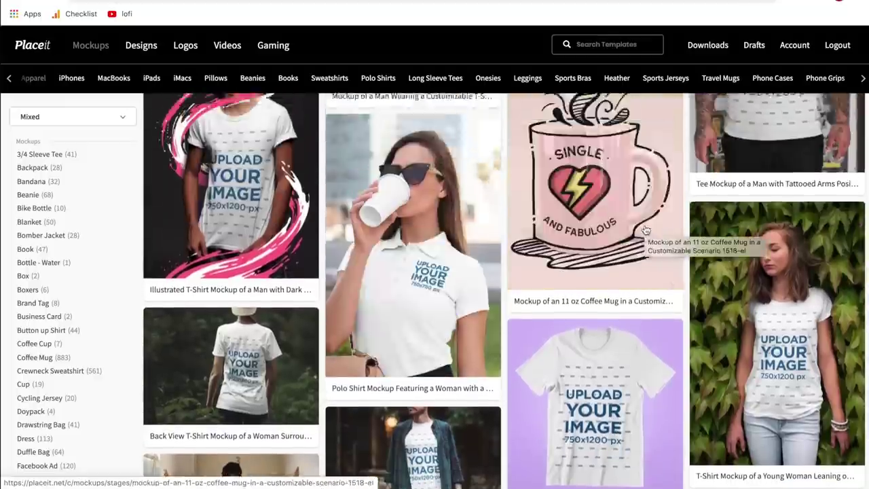
scroll(645, 231, down, 8)
scroll(646, 230, up, 10)
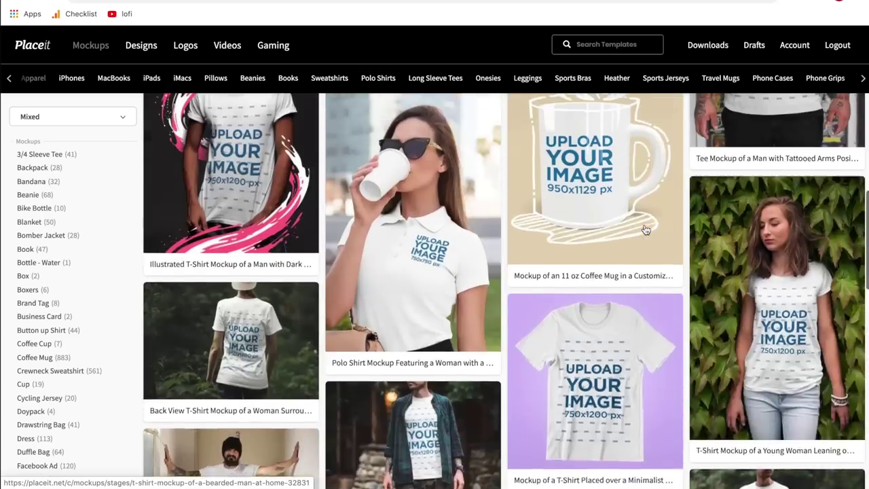
scroll(55, 353, down, 3)
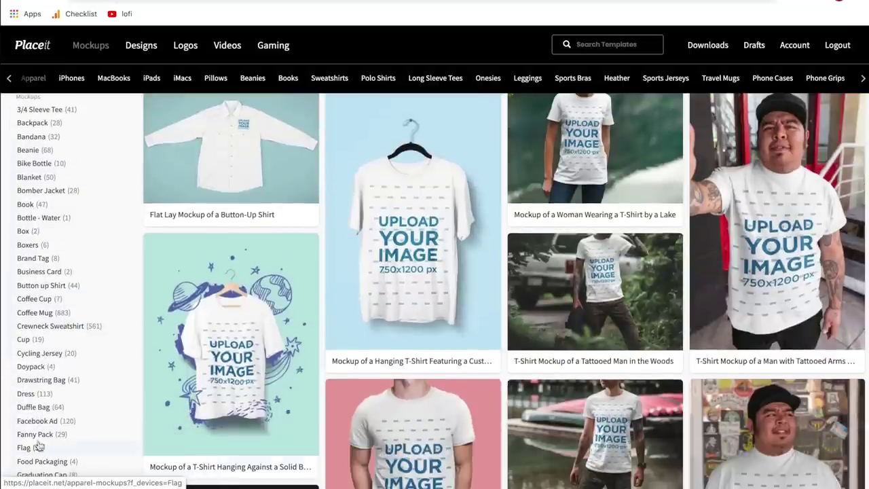
scroll(36, 220, up, 5)
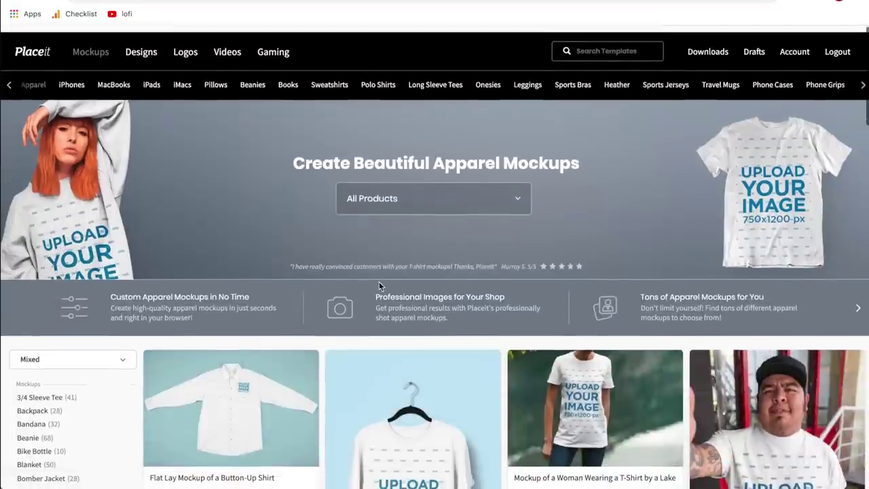
Step: Review the product types available in the All Products selection for apparel mockups
click(421, 192)
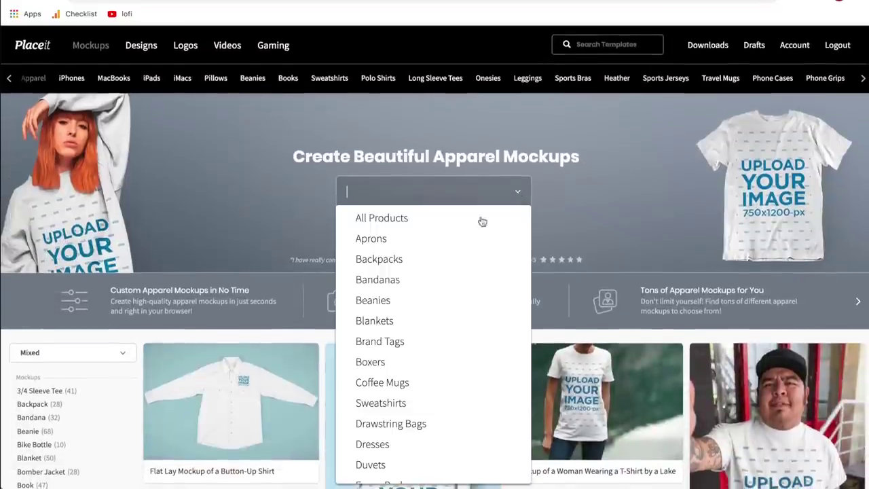
scroll(418, 376, down, 3)
scroll(417, 375, down, 1)
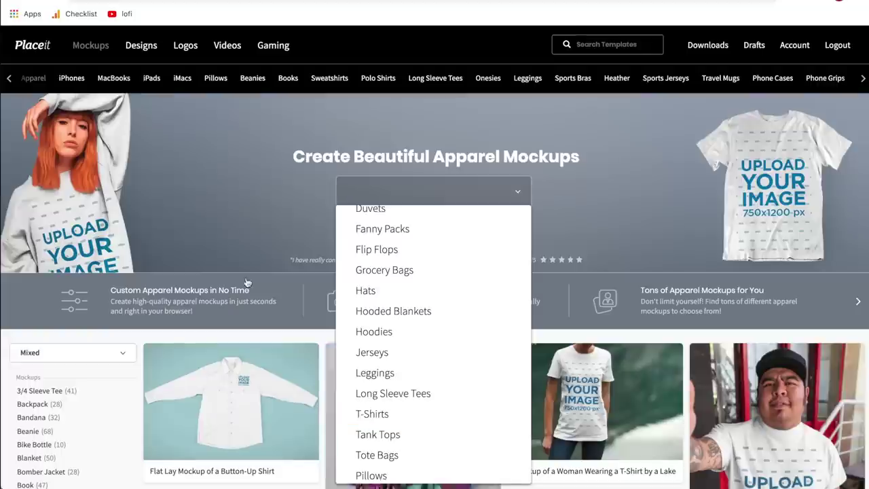
click(10, 80)
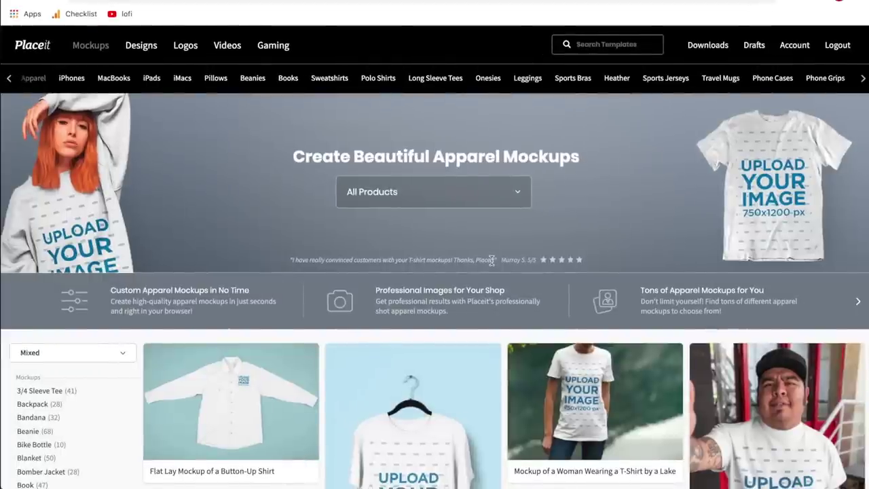
Step: Sort the apparel mockups by Best Selling and look through the templates
scroll(491, 260, down, 2)
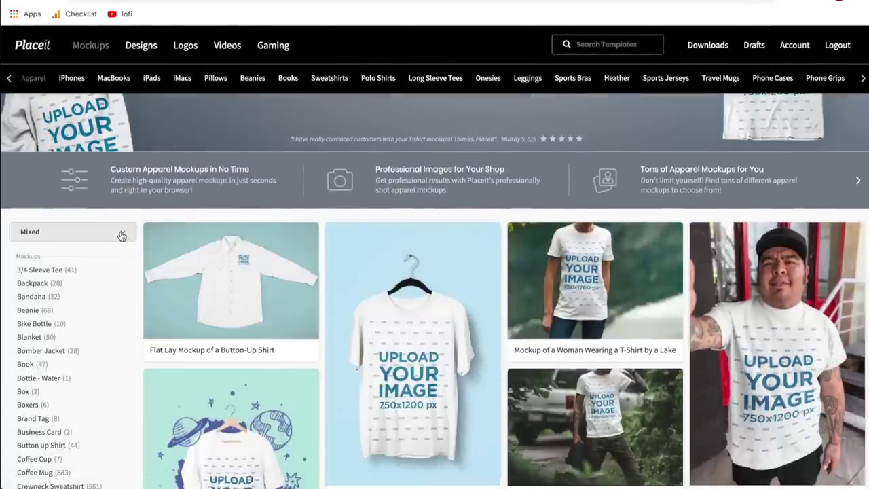
click(121, 235)
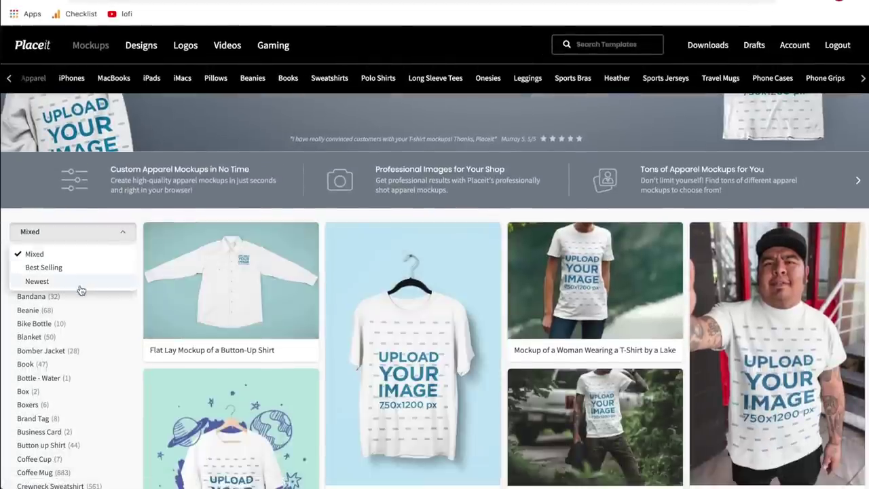
click(43, 267)
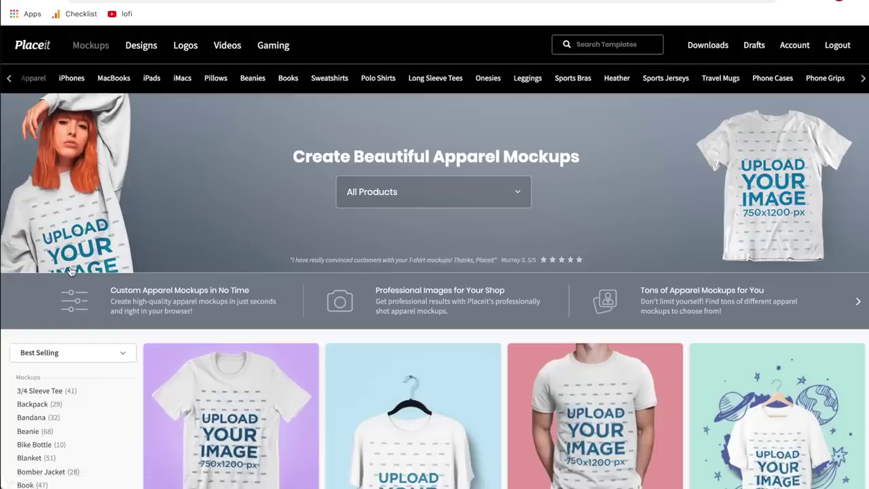
scroll(312, 209, down, 8)
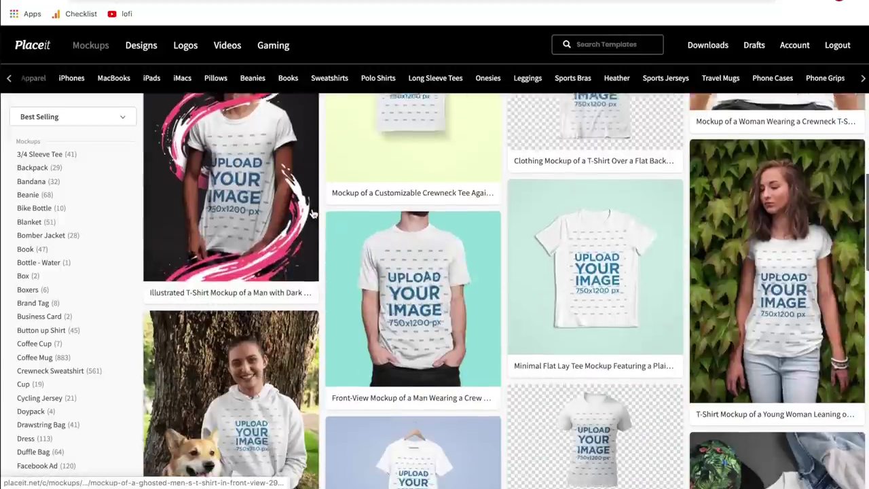
scroll(224, 175, up, 7)
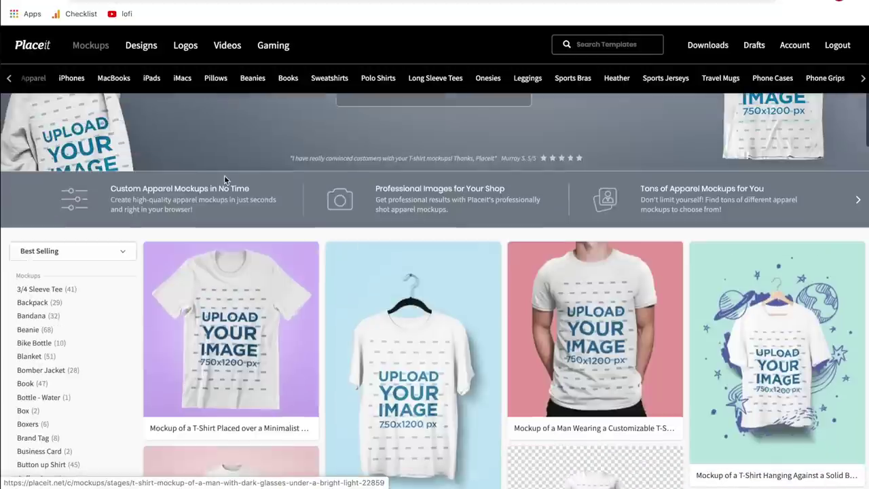
Step: Sort the apparel mockups by Newest and open the T-shirt mockup of a man with tattooed arms taking a selfie
click(120, 253)
click(77, 303)
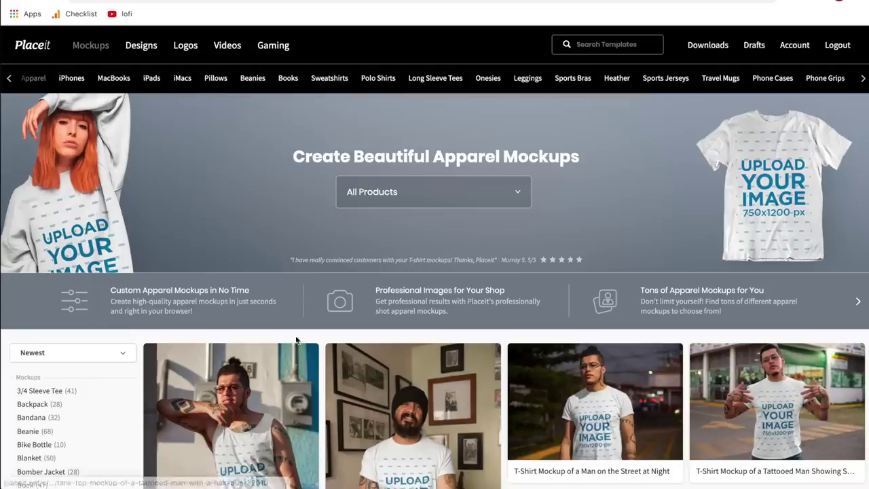
scroll(319, 343, down, 4)
scroll(320, 340, down, 4)
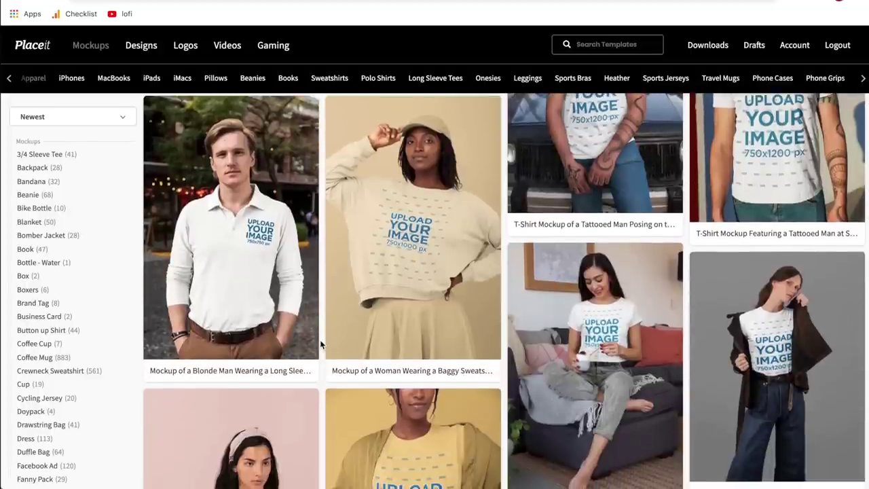
scroll(320, 339, up, 2)
scroll(323, 198, down, 6)
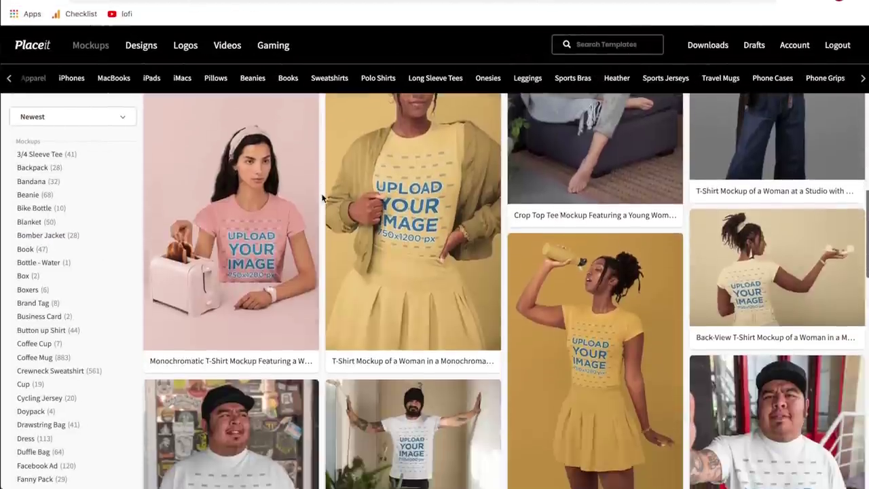
scroll(323, 197, down, 4)
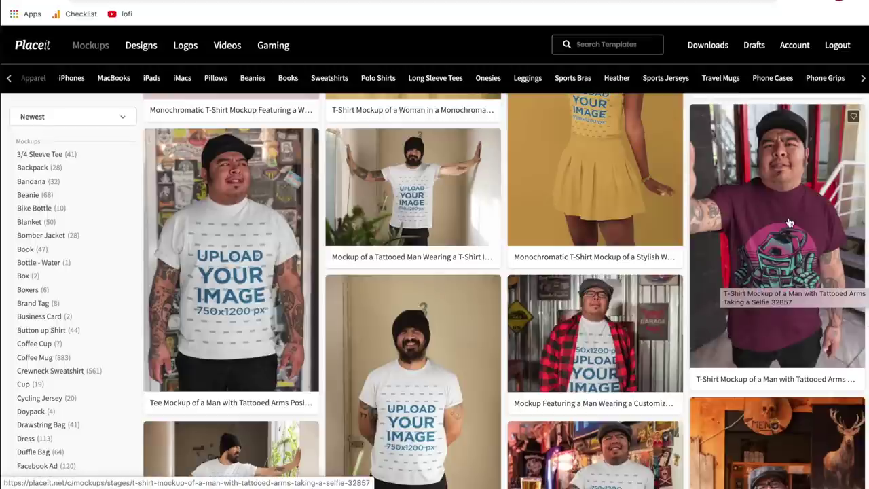
click(783, 262)
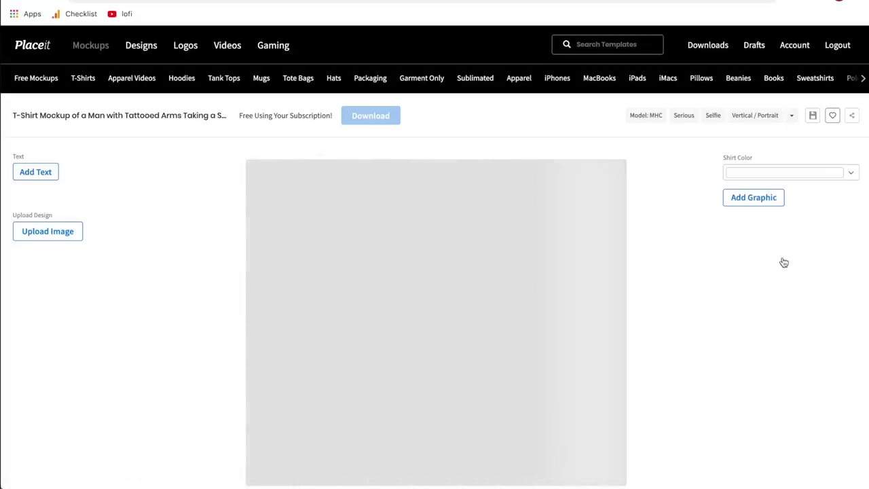
Step: Add a "Change Me" text to the mockup and place it across the lower end of the shirt
scroll(667, 254, down, 3)
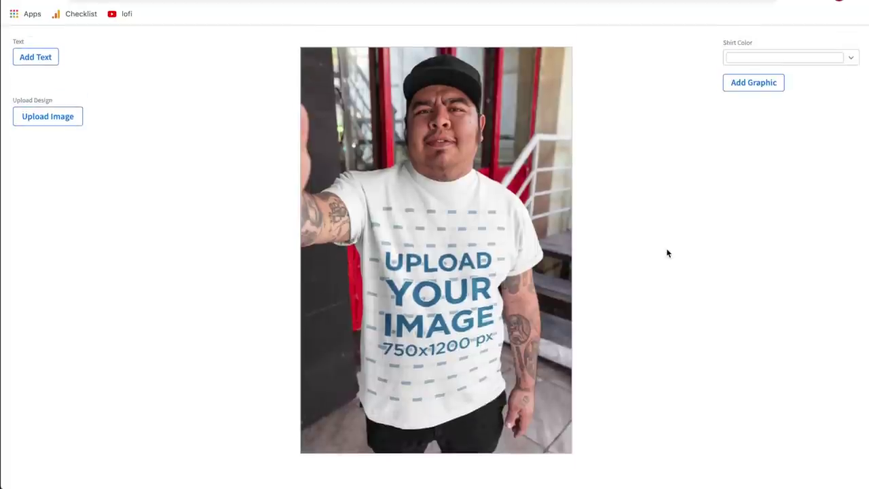
click(36, 58)
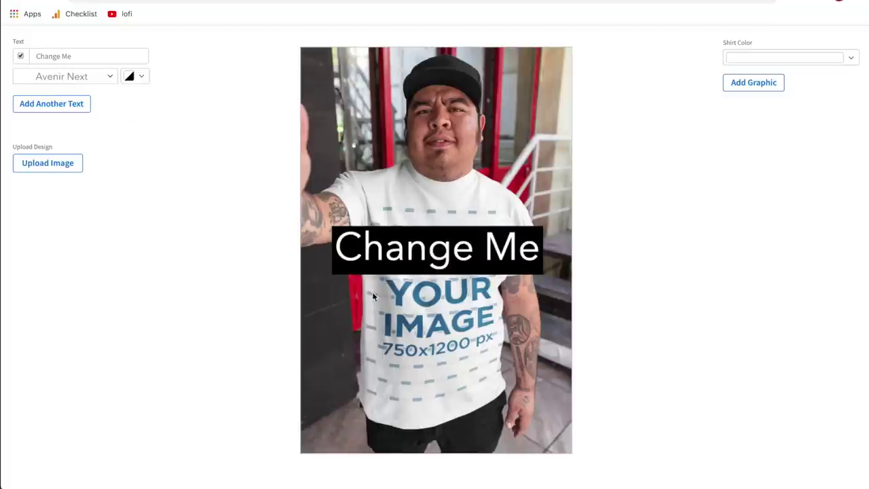
drag(454, 258, 426, 396)
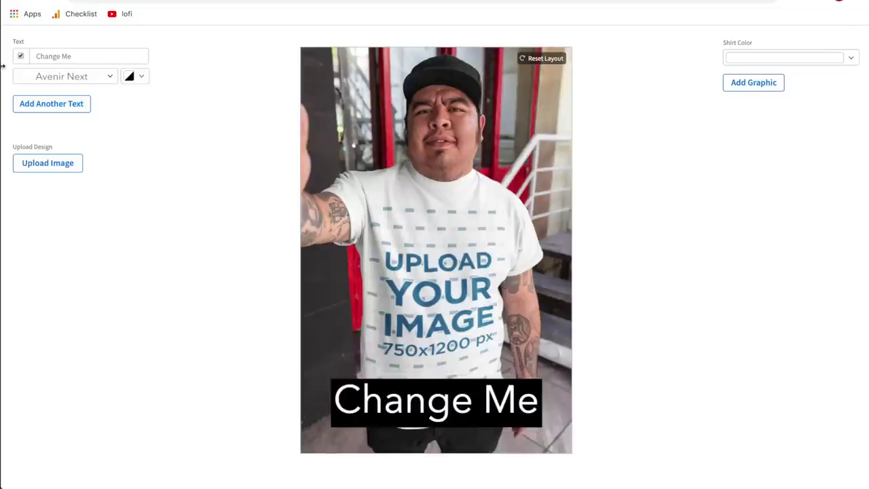
Step: Examine the font and text colour options for the "Change Me" text
drag(89, 58, 29, 56)
click(103, 77)
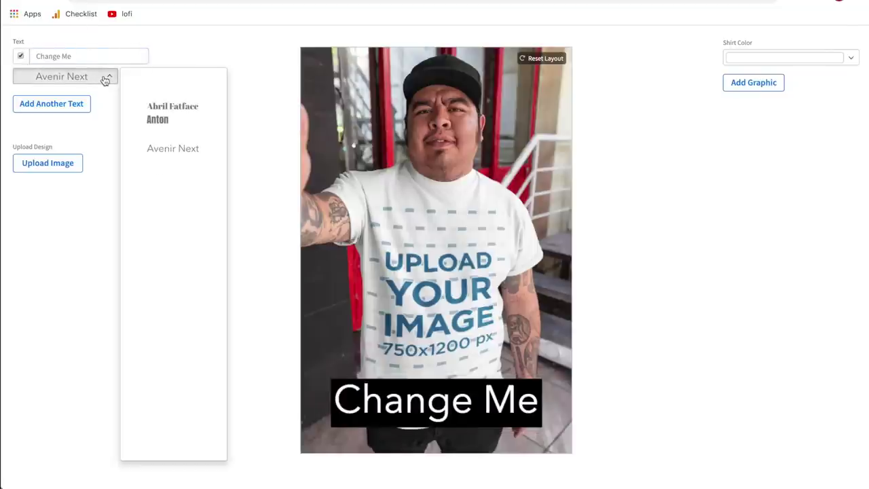
click(239, 125)
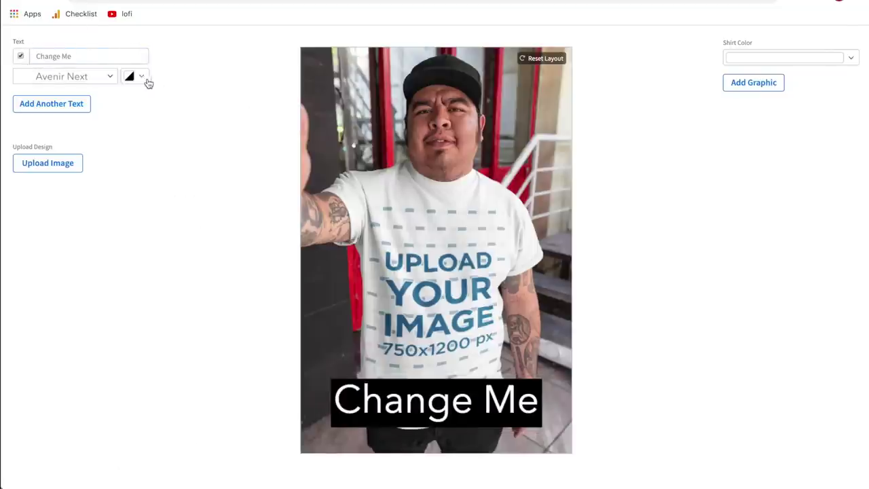
click(141, 78)
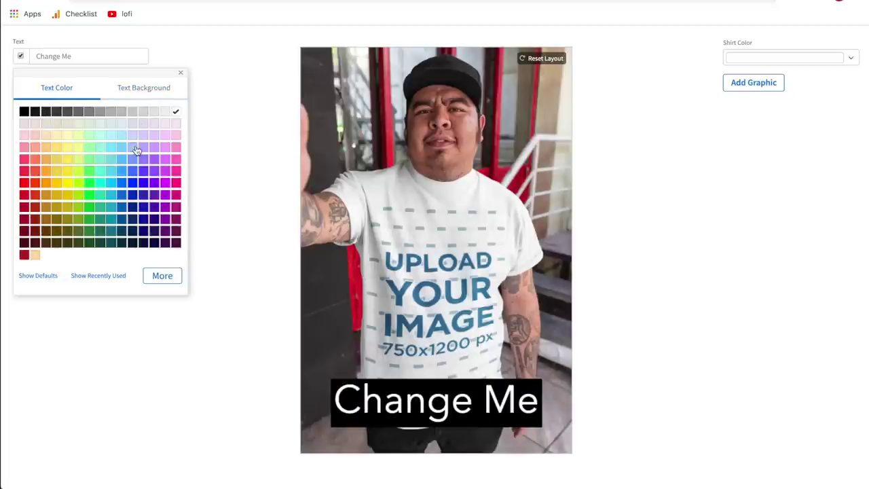
key(Escape)
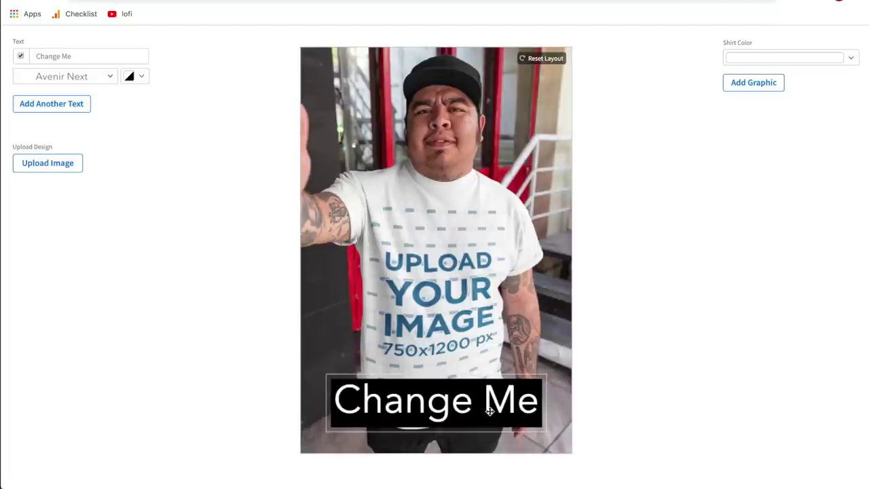
Step: Move the "Change Me" text off the mockup image and disable it
drag(481, 407, 159, 373)
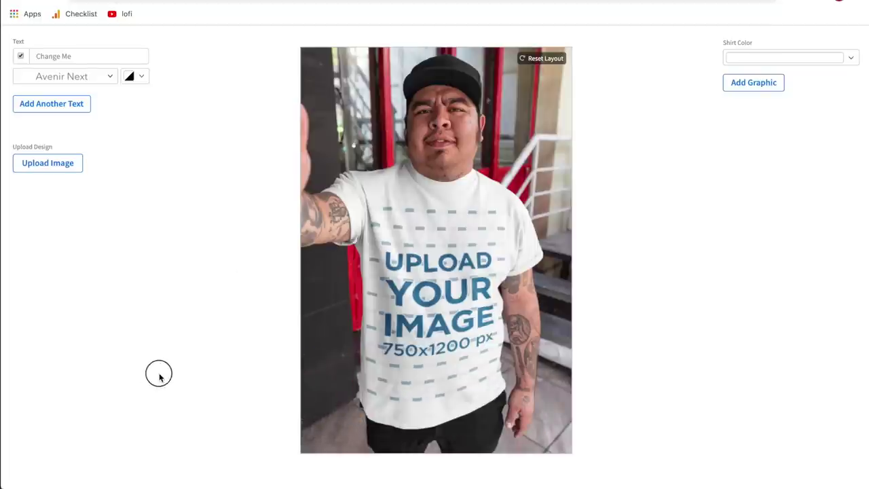
click(19, 59)
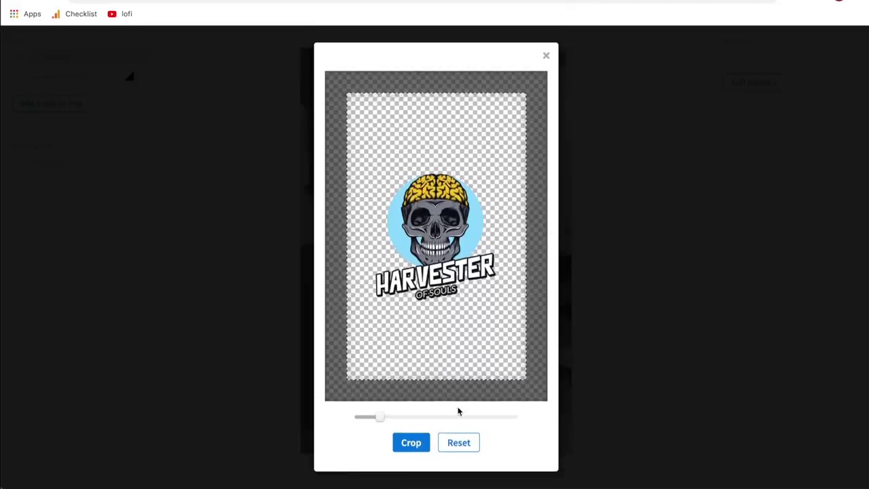
Step: Enlarge the Harvester of Souls skull design to nearly the full width of the print area and apply the crop
mouse_move(382, 416)
mouse_down()
mouse_move(424, 418)
mouse_move(392, 417)
mouse_up()
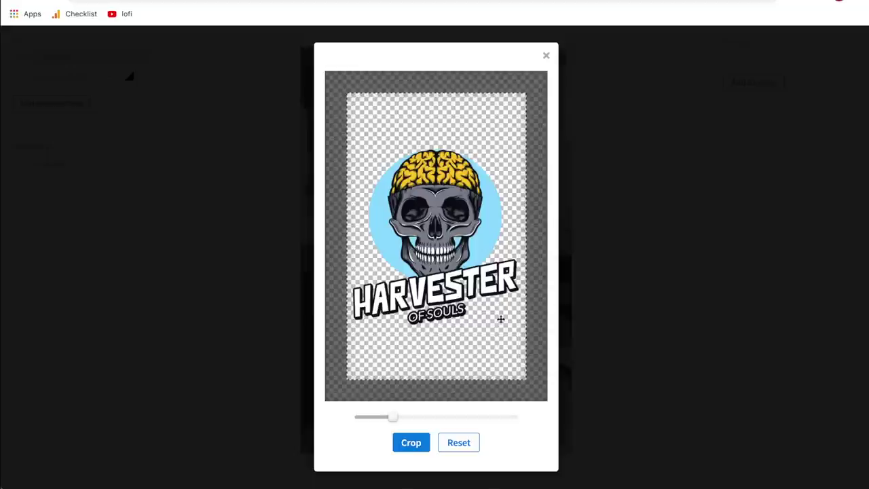
click(410, 439)
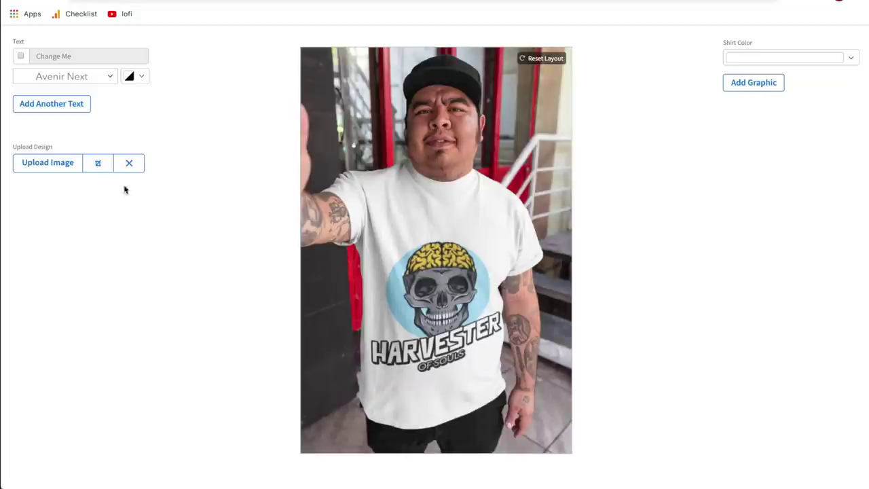
Step: Move the Harvester of Souls design up to the upper edge of the print area and apply the crop
click(98, 166)
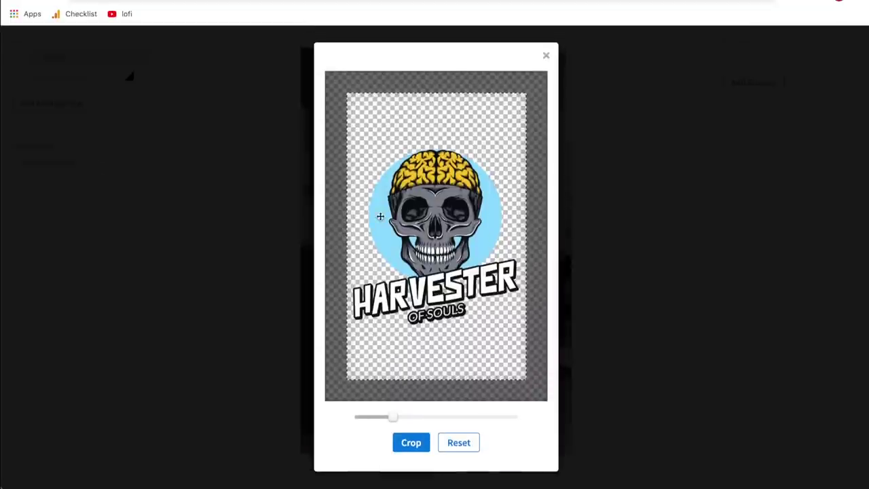
drag(438, 201, 438, 178)
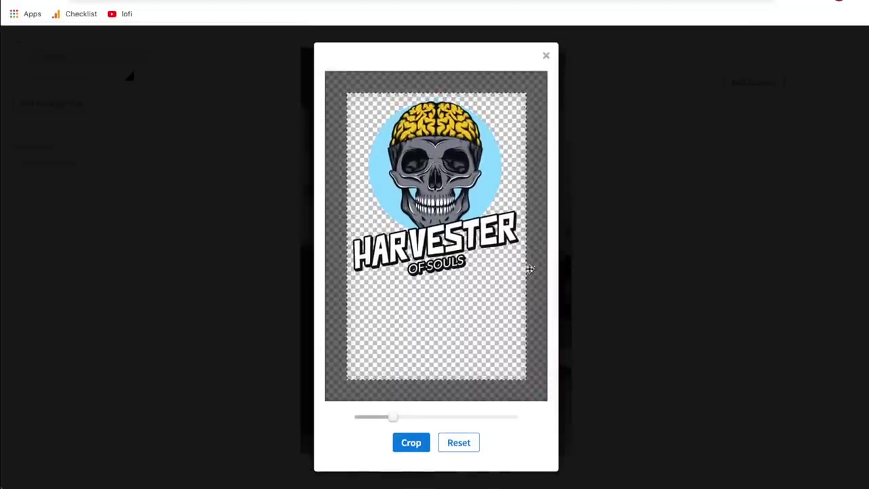
click(410, 442)
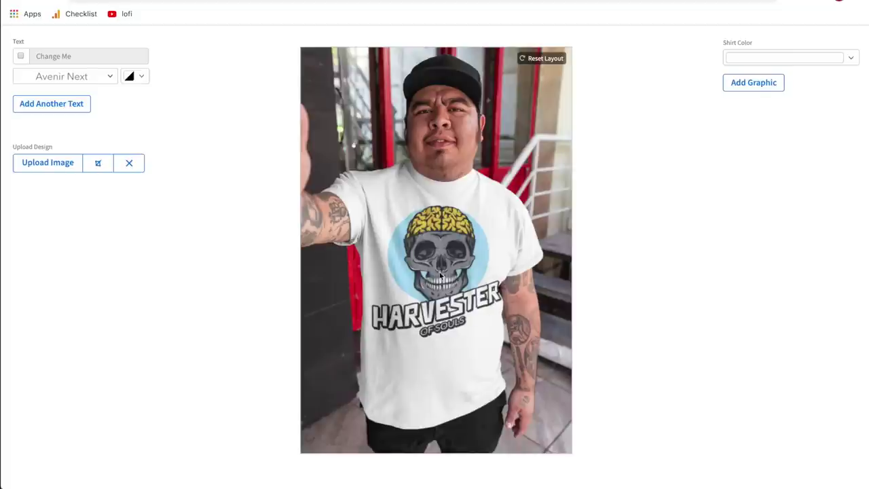
Step: Scale the Harvester of Souls design down slightly within the print area and apply the crop
click(99, 169)
click(389, 418)
drag(389, 417, 384, 418)
click(406, 443)
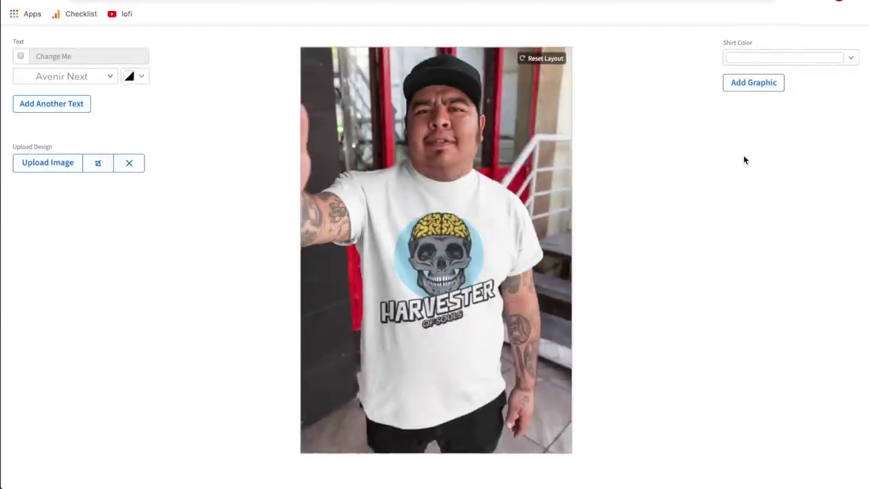
Step: Try dark grey and lime green as the shirt colour, and return the shirt to white
click(848, 57)
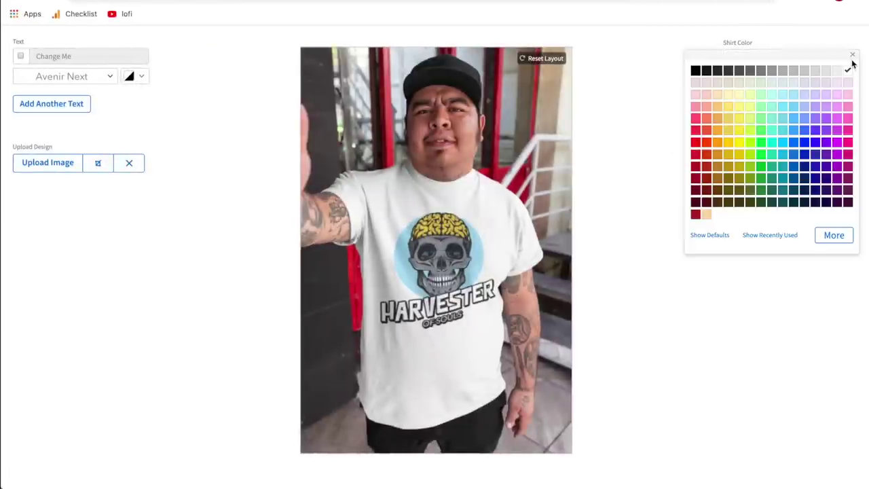
click(739, 71)
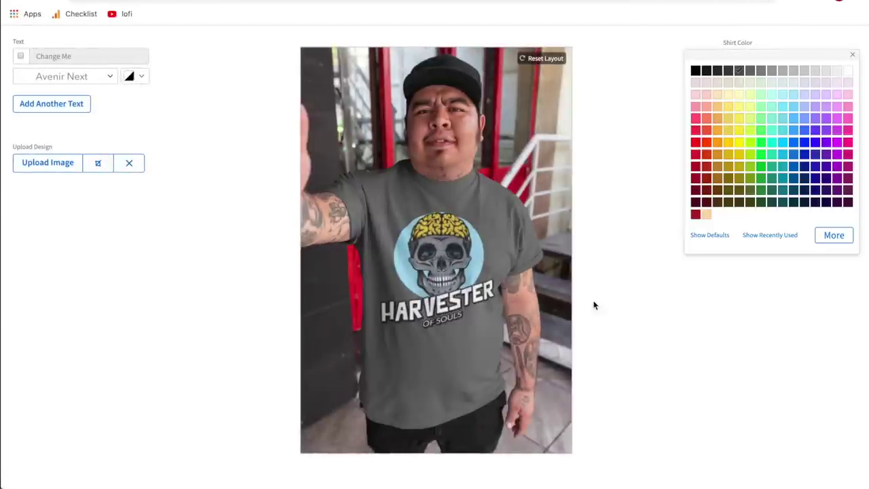
click(749, 142)
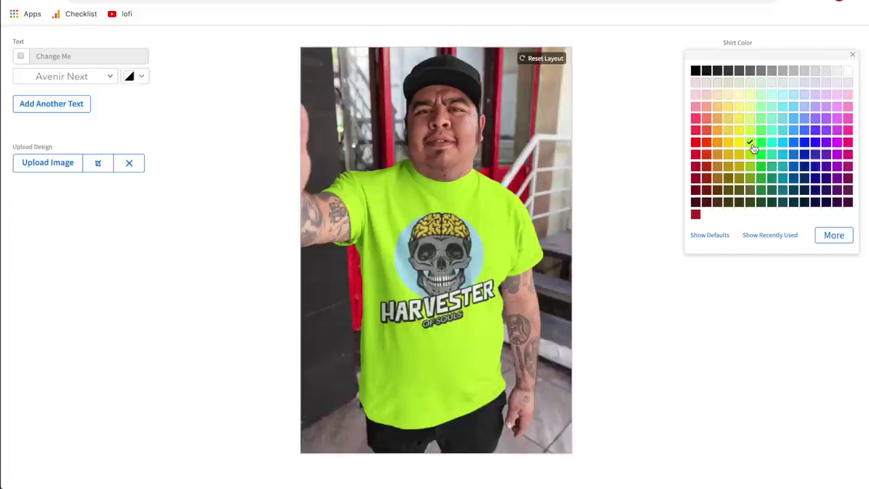
click(847, 70)
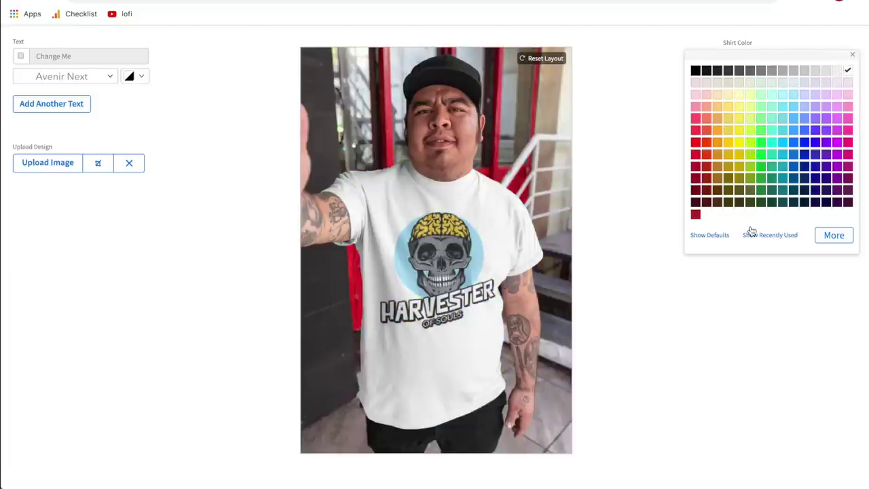
Step: Try the custom shirt colour #A34040, and return the shirt to white
click(833, 236)
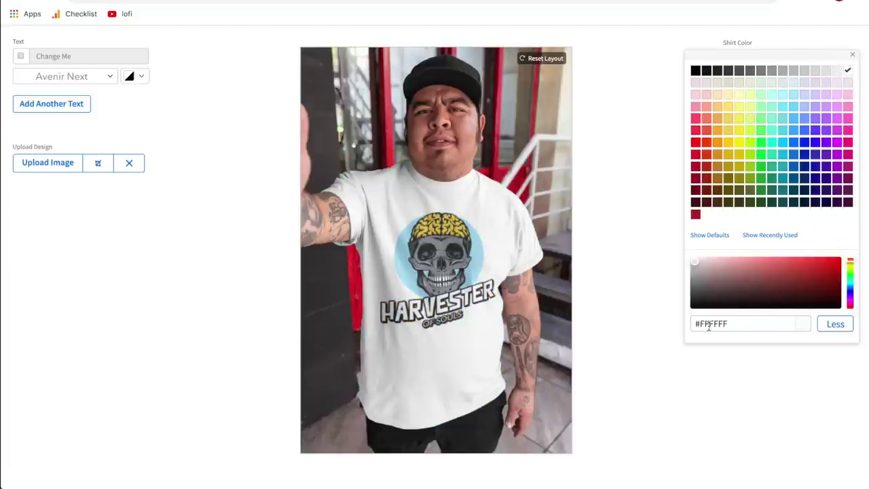
drag(818, 279, 781, 276)
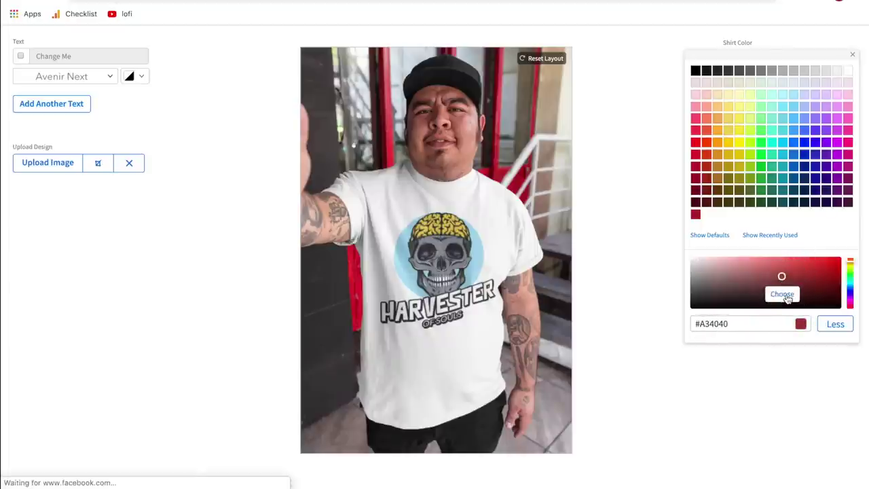
click(784, 296)
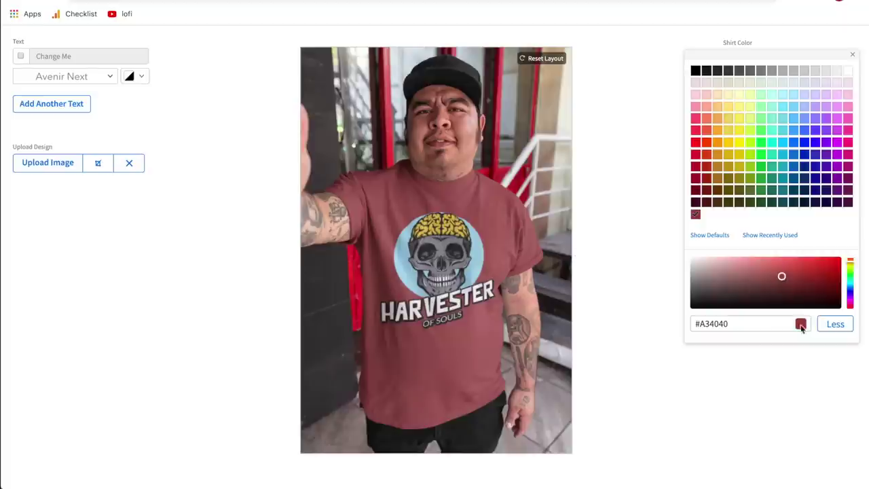
click(837, 329)
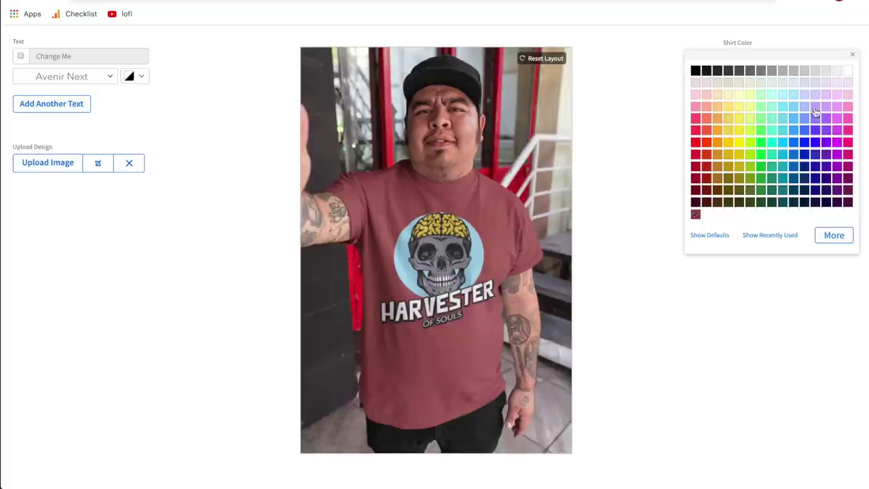
click(848, 70)
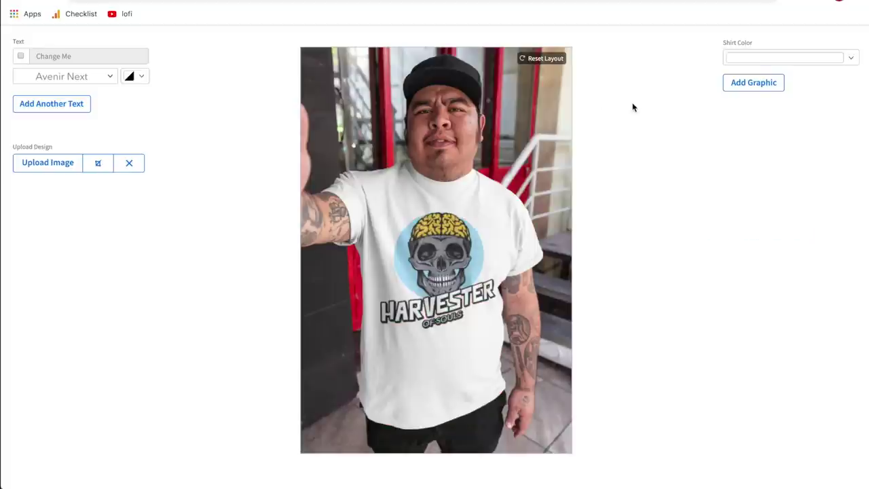
Step: Add the red winged badge graphic to the mockup and place it near the image's lower-left corner
click(753, 83)
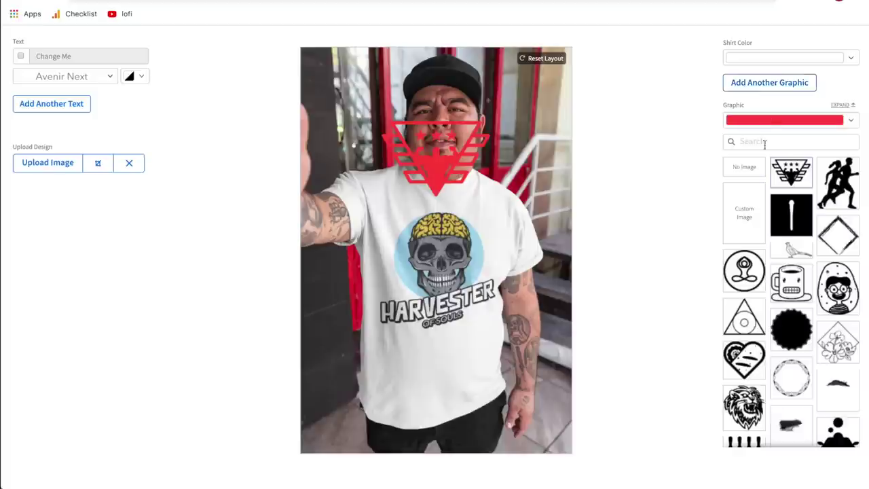
scroll(799, 308, down, 10)
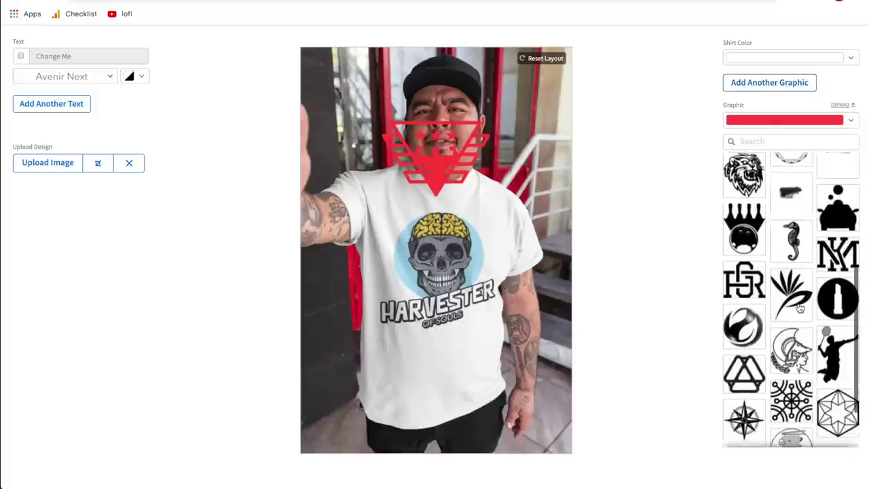
scroll(784, 155, up, 10)
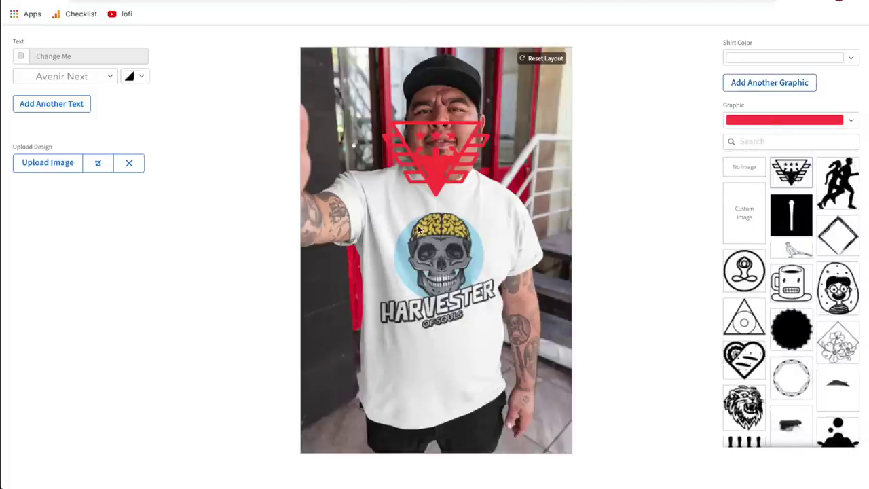
drag(431, 150, 348, 362)
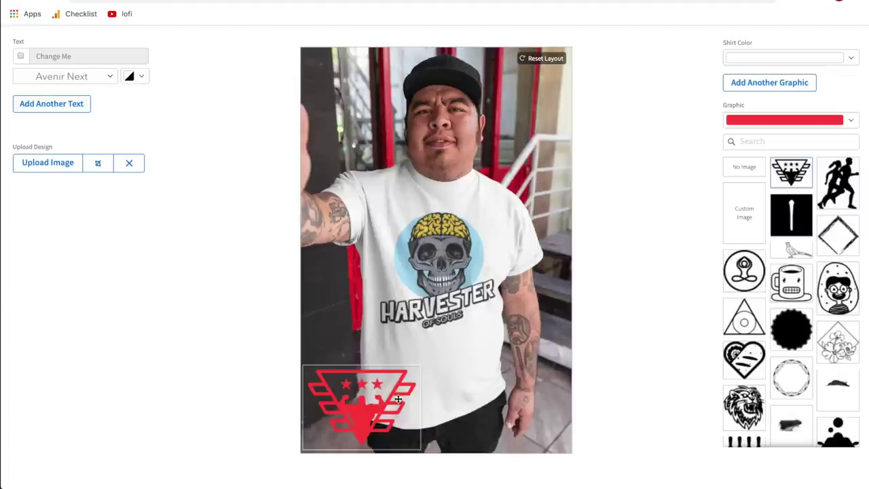
drag(356, 392, 371, 394)
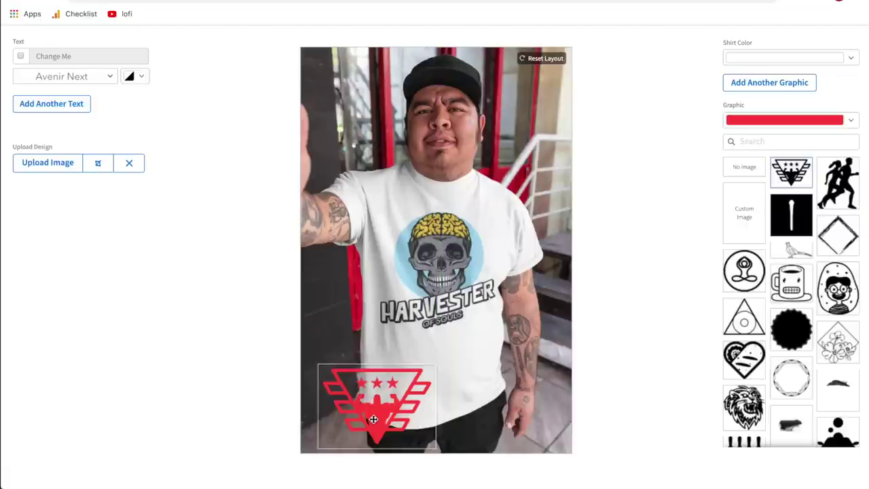
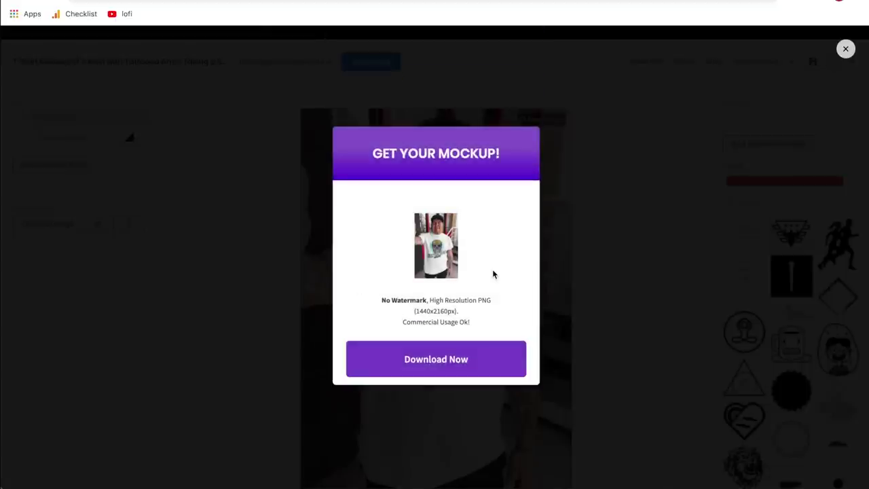
Step: Examine the mockup's download details for watermark, file format and pixel dimensions
drag(427, 304, 380, 304)
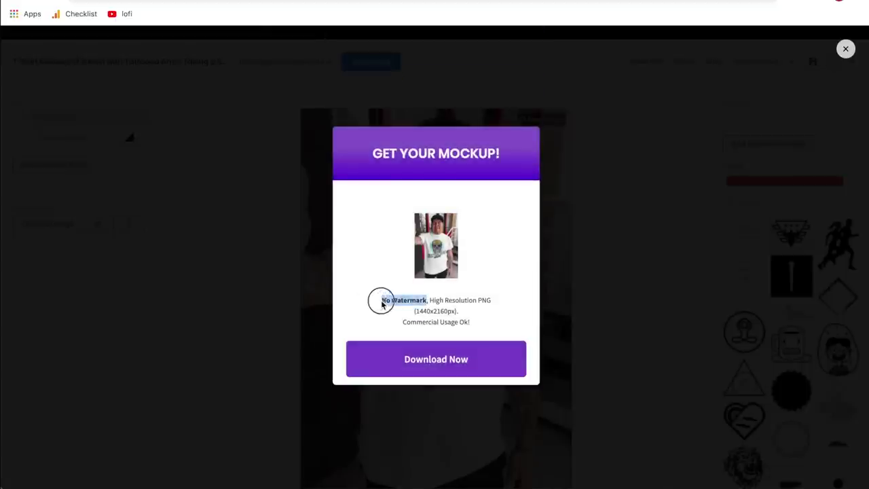
drag(494, 304, 431, 301)
click(489, 322)
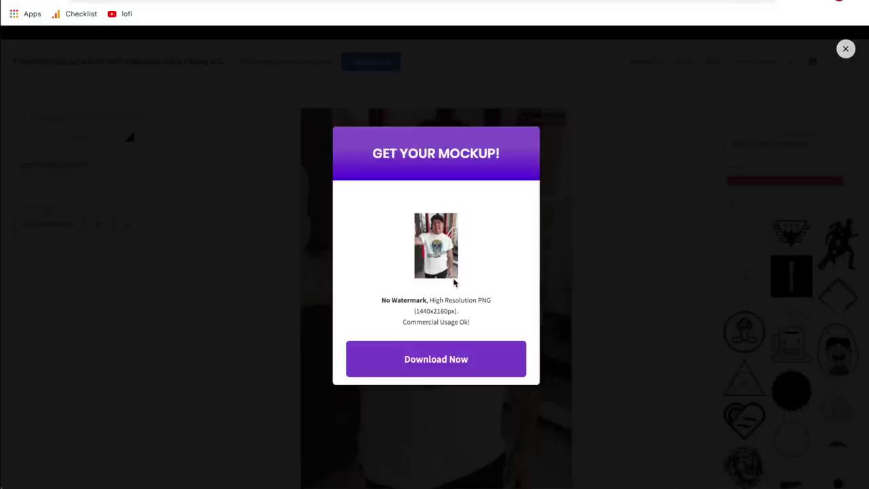
drag(416, 314, 473, 315)
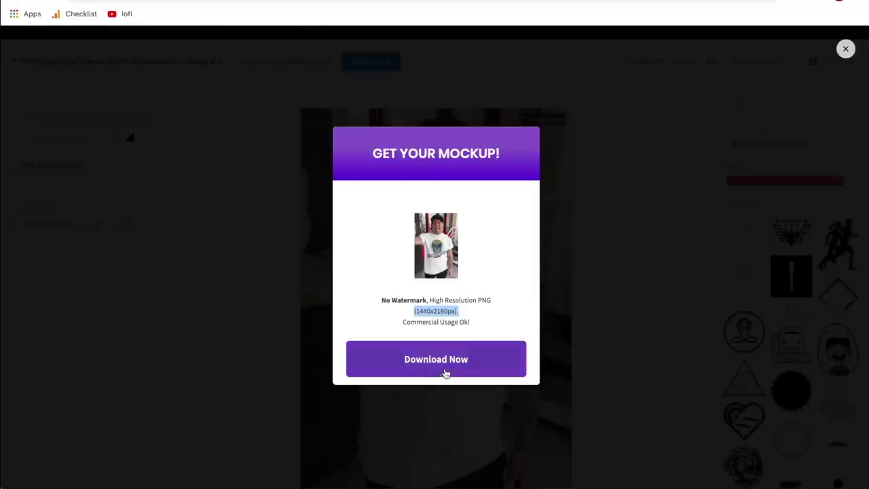
click(482, 330)
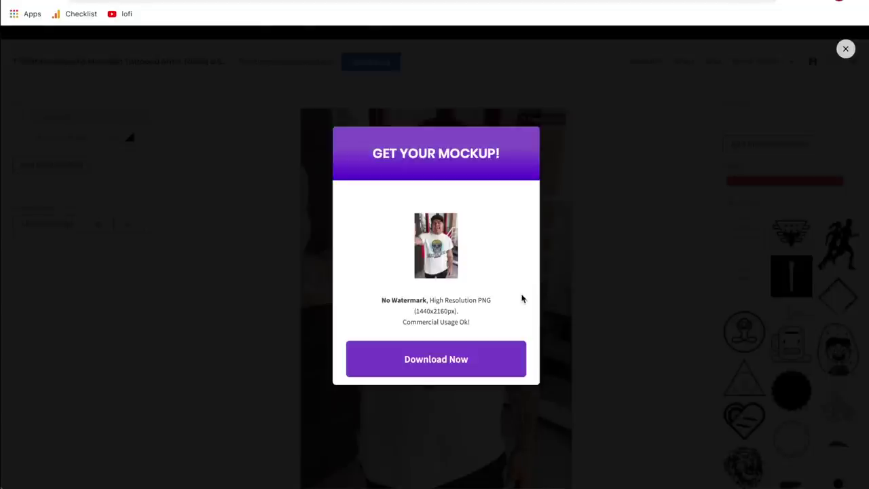
Step: Download the finished T-shirt mockup as a high-resolution PNG and open the downloaded file
click(429, 361)
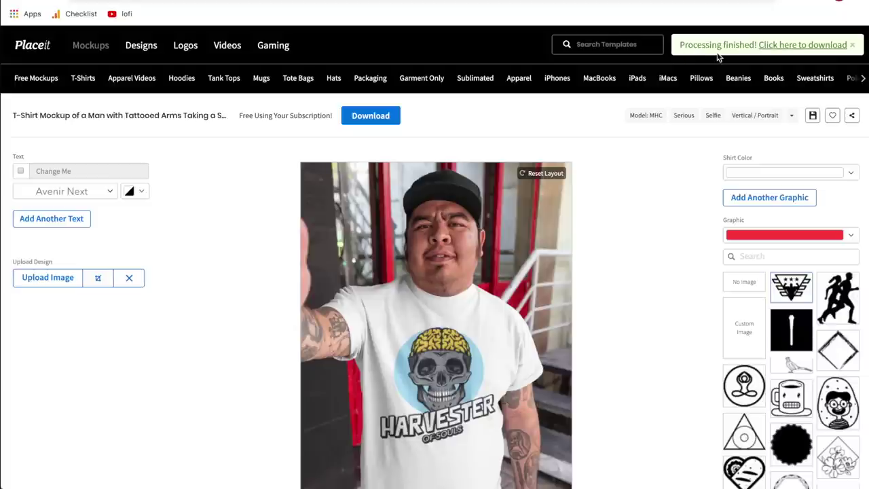
click(803, 45)
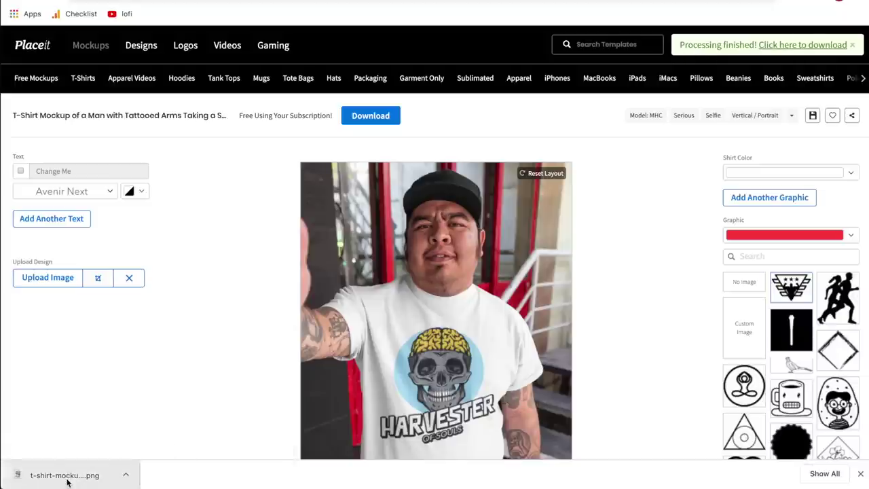
click(67, 482)
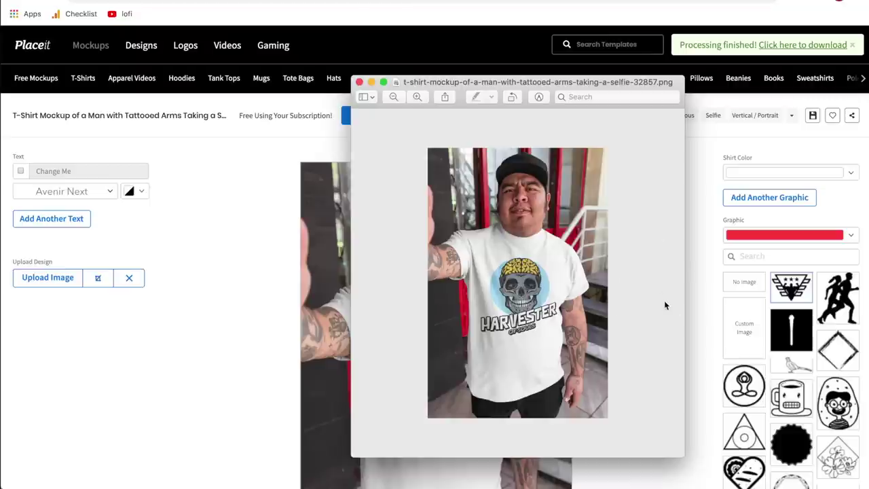
Step: Inspect the downloaded mockup image up close for the quality of the shirt design, and close the preview
key(super+plus)
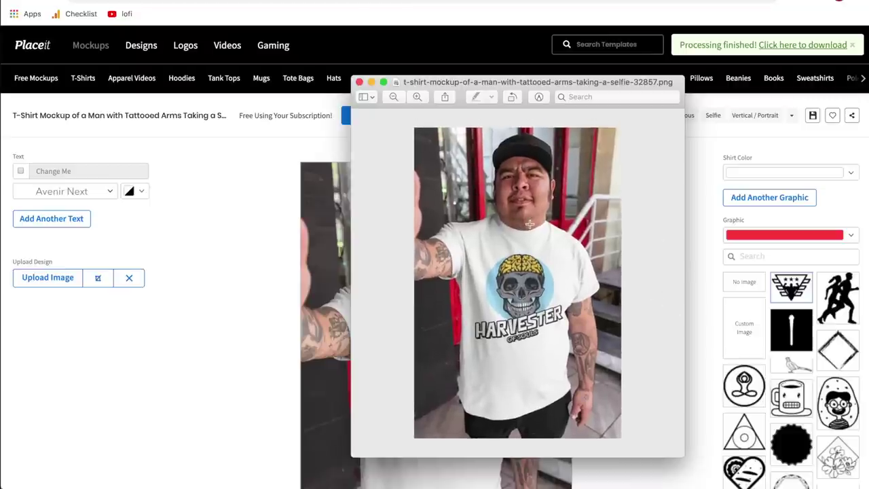
key(super+plus)
key(super+plus)
scroll(529, 224, down, 5)
key(super+minus)
key(super+minus)
key(super+minus)
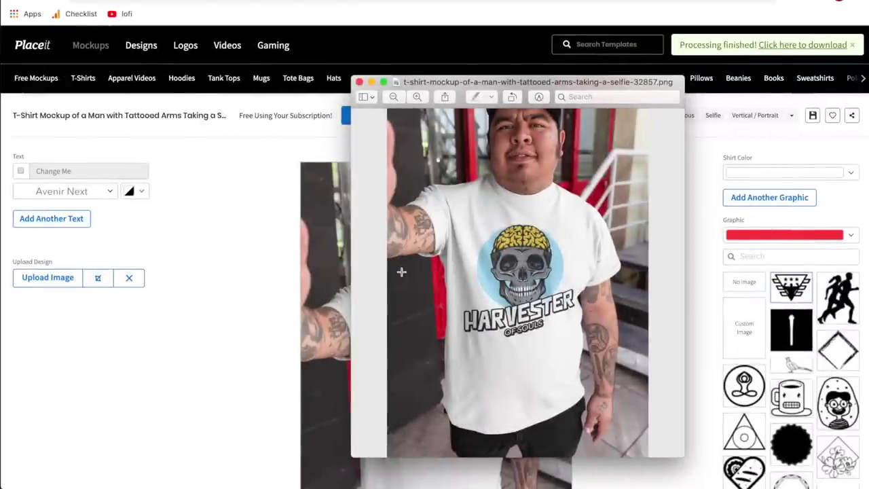
key(super+w)
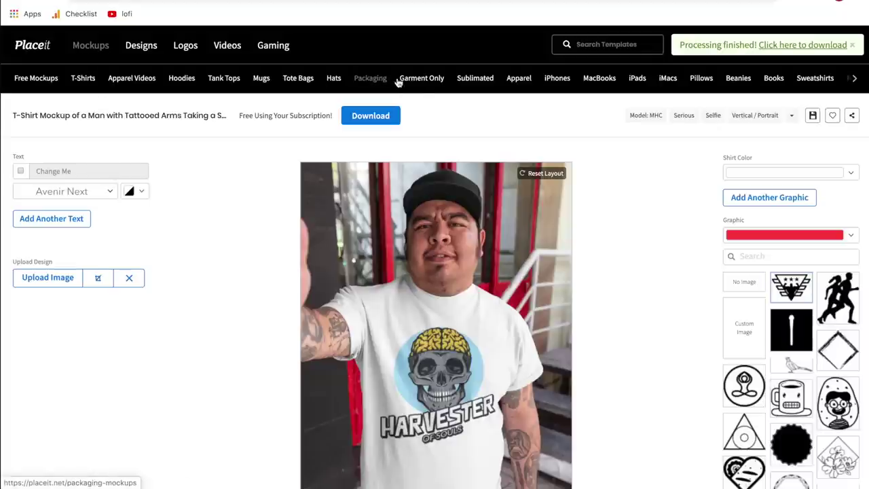
Step: Open the Garment Only mockup category and look through its templates
click(427, 82)
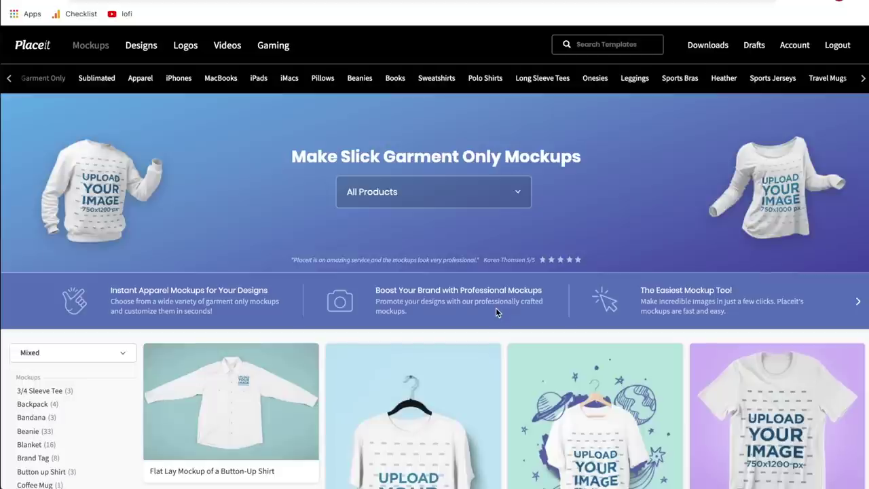
scroll(505, 351, down, 4)
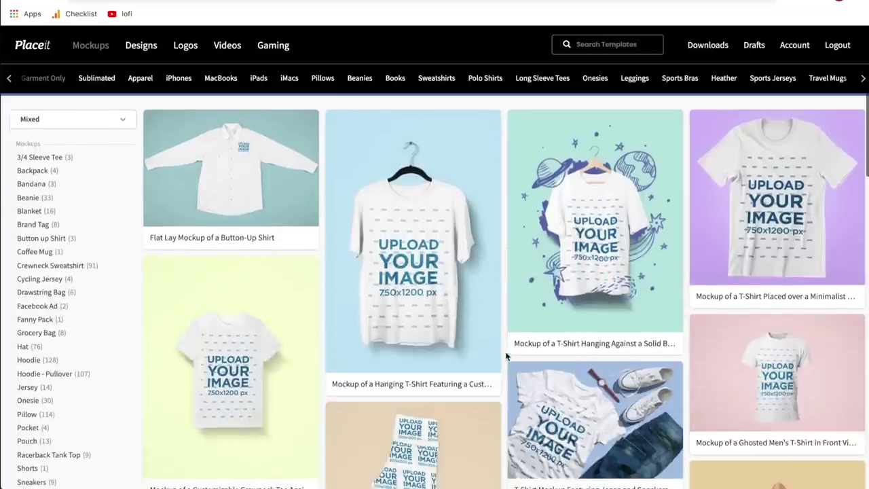
scroll(504, 355, down, 6)
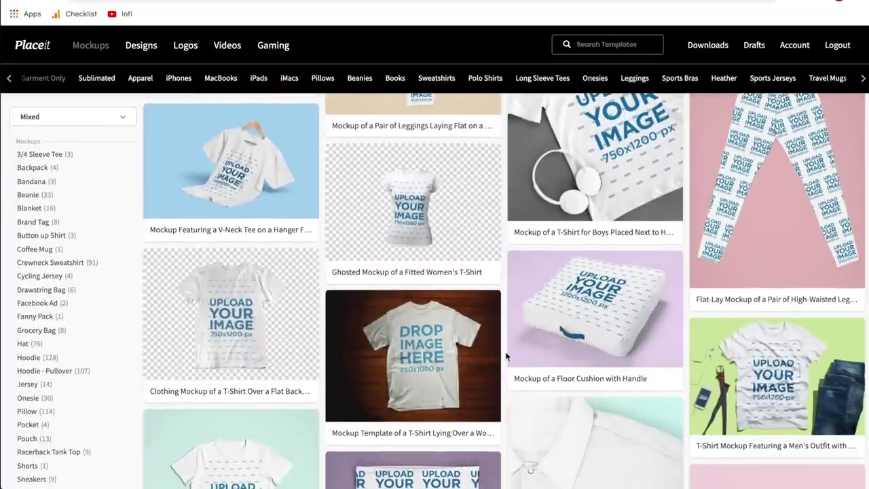
scroll(505, 355, down, 4)
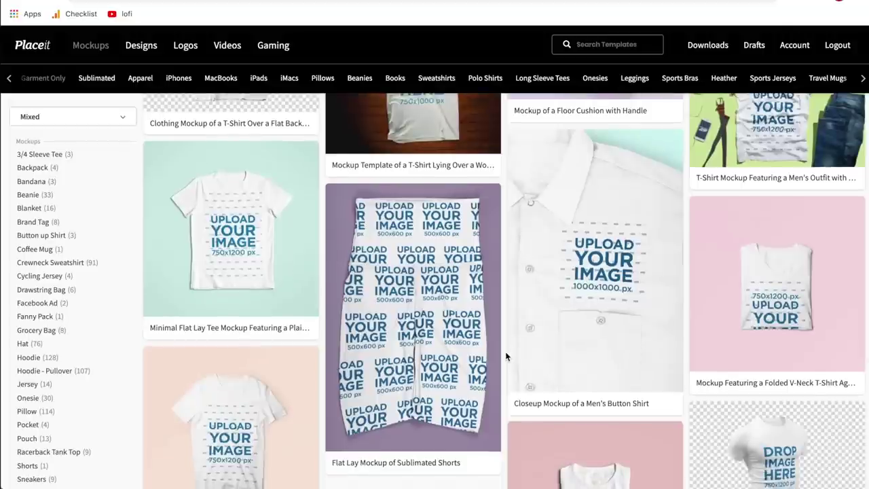
scroll(505, 353, up, 10)
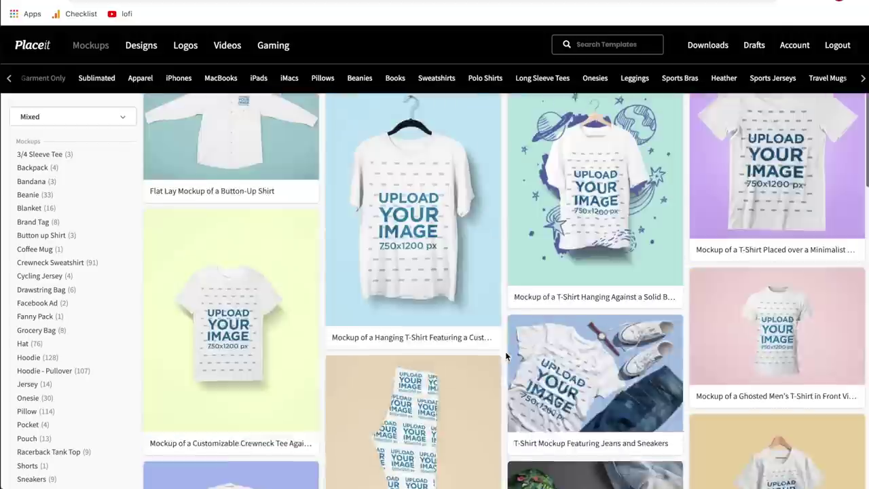
Step: Filter the garment-only mockups to T-Shirts and preview the filtered templates
click(506, 194)
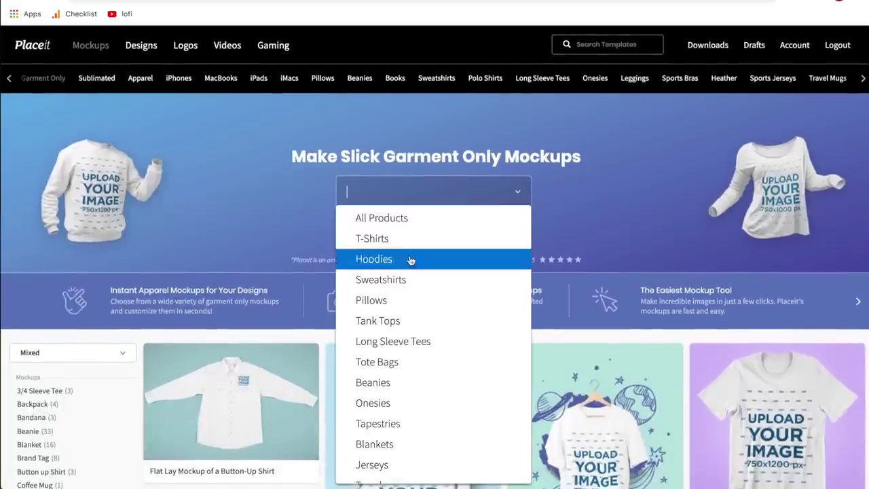
scroll(428, 383, down, 3)
scroll(429, 383, up, 3)
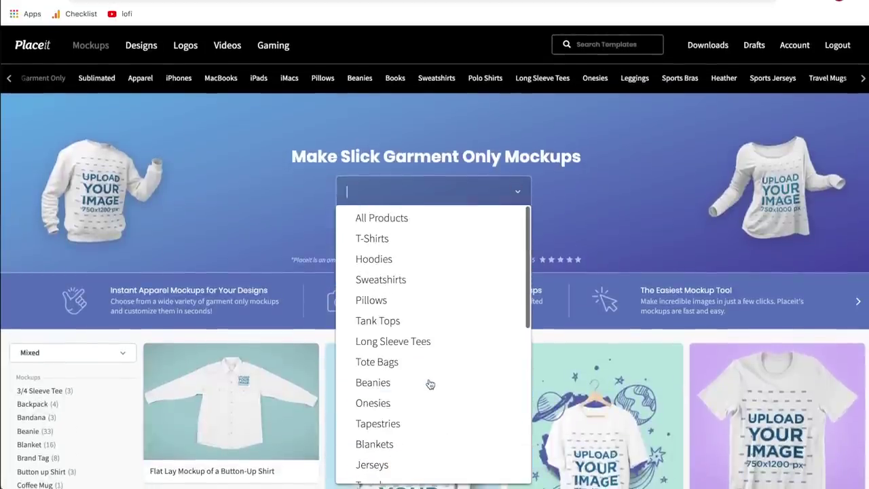
click(391, 239)
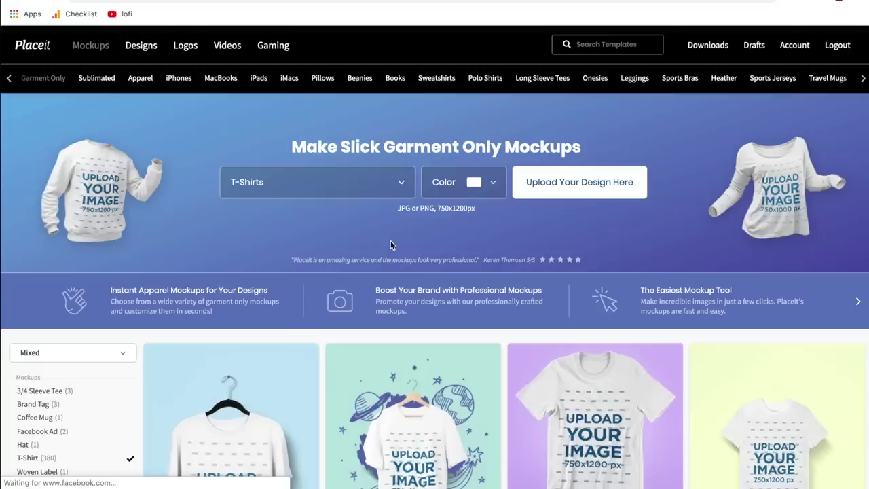
scroll(507, 341, down, 3)
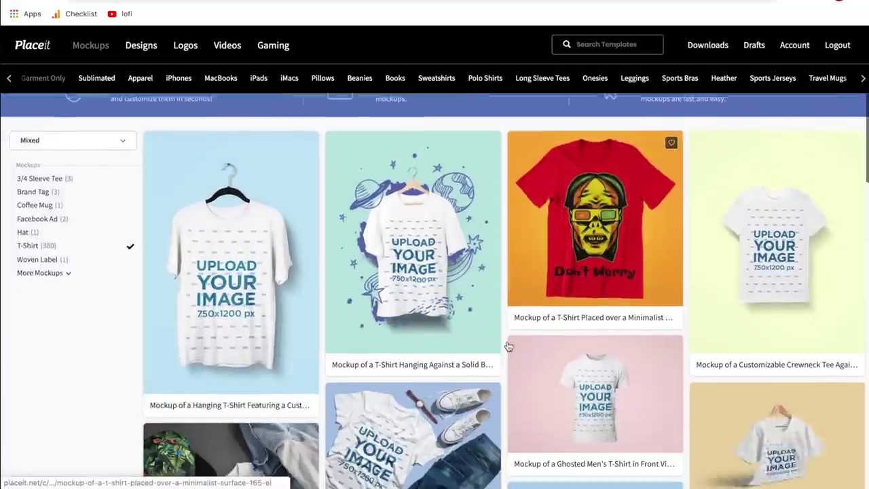
scroll(509, 346, up, 4)
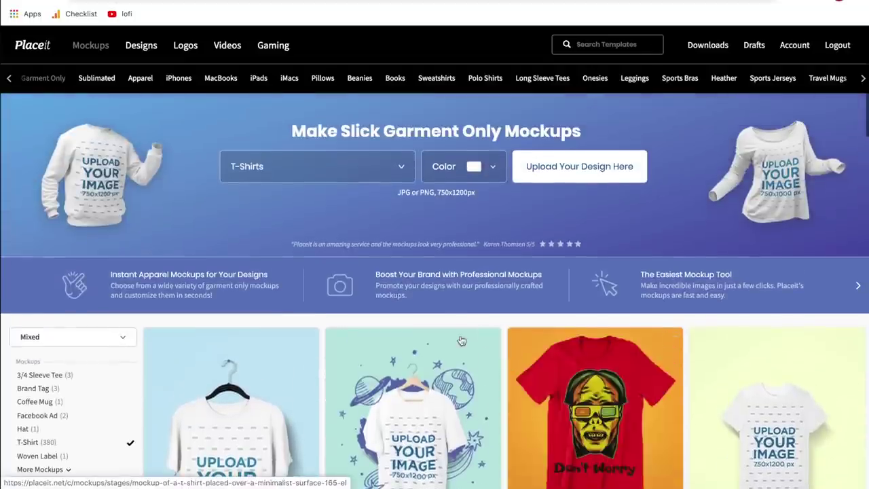
Step: Sort the T-shirt mockups by Best Selling and open the boys' T-shirt template placed next to headphones
click(100, 338)
click(60, 375)
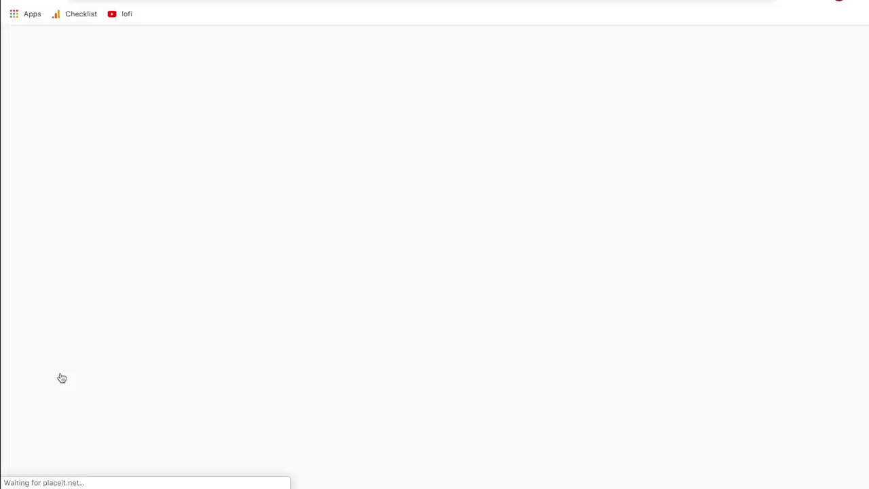
scroll(60, 377, down, 5)
scroll(60, 378, down, 3)
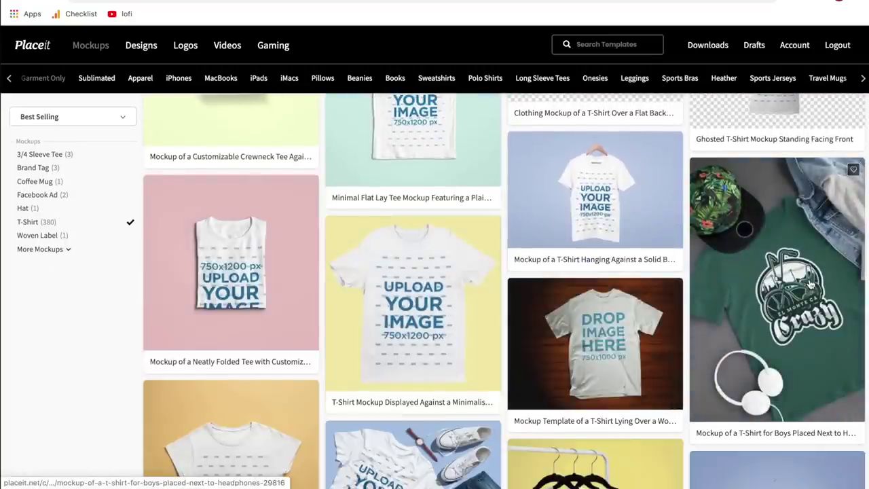
click(809, 283)
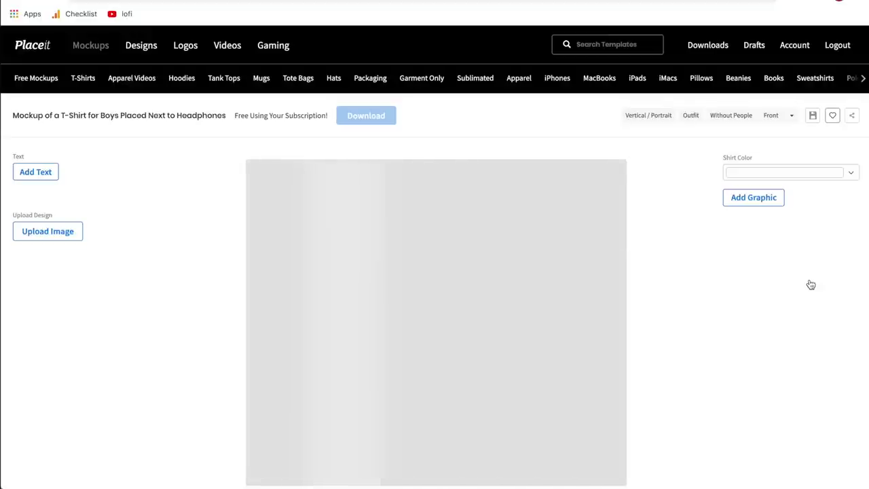
Step: Upload the Harvester of Souls skull design, enlarge it slightly, move it up within the print area and apply the crop
scroll(809, 283, down, 3)
click(76, 91)
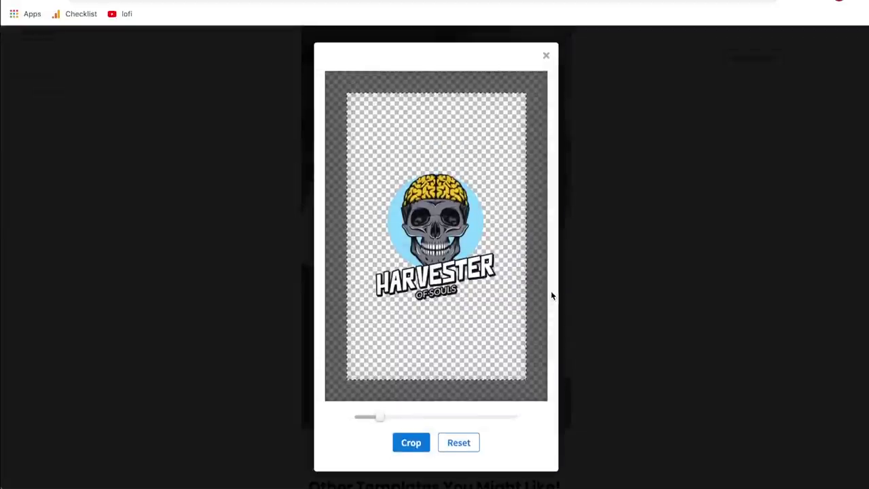
drag(378, 414, 387, 416)
drag(434, 326, 434, 288)
click(416, 443)
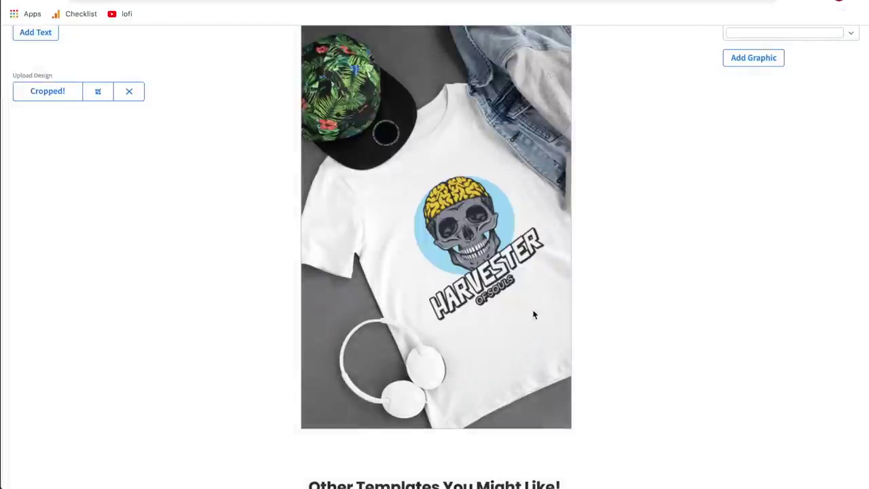
Step: Reopen the design's crop and shift the skull artwork closer to the upper edge of the print area
click(99, 98)
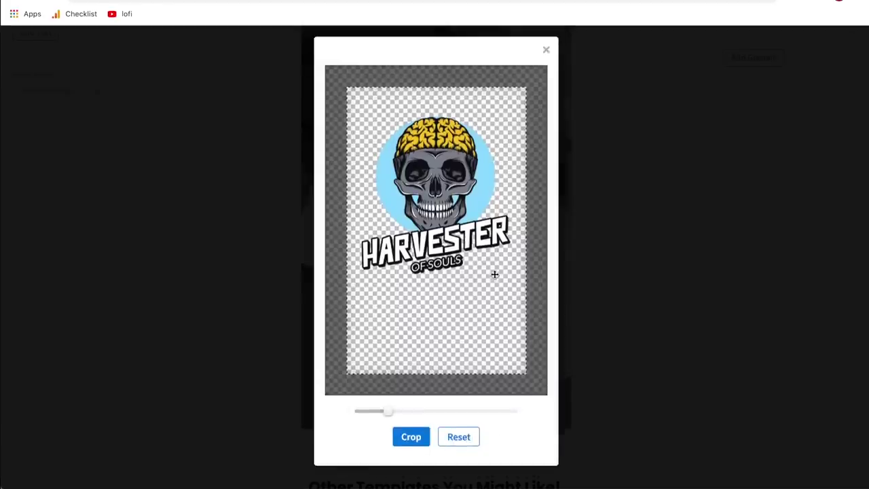
drag(487, 261, 464, 219)
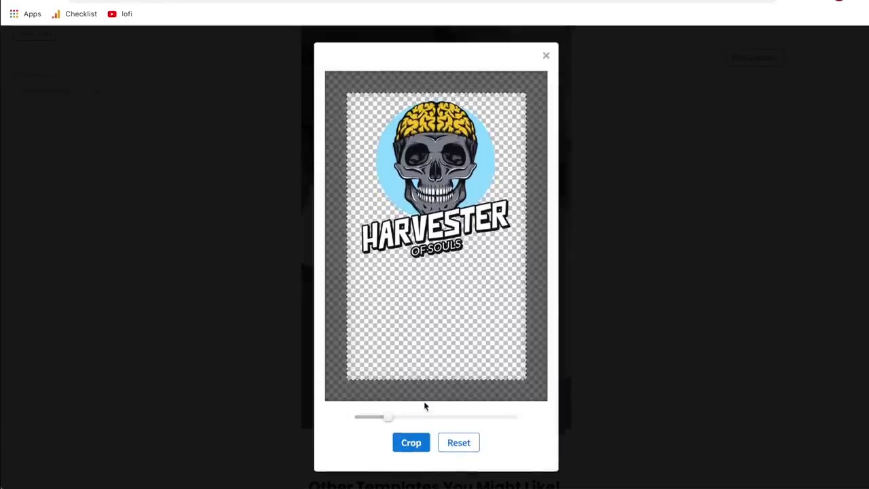
click(412, 444)
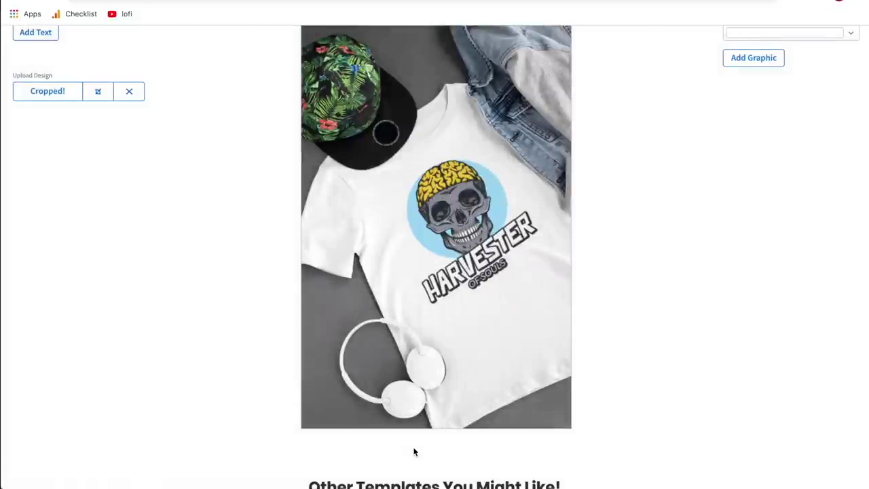
scroll(618, 378, up, 2)
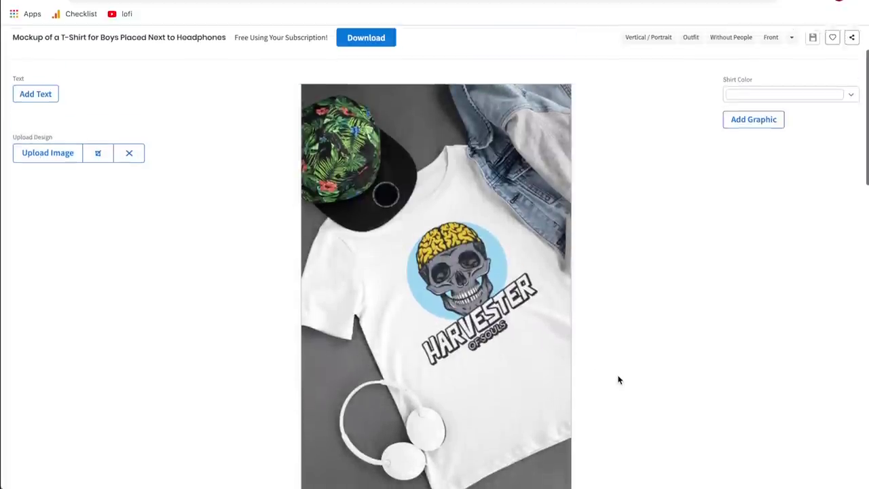
Step: Change the shirt color to red and check the recolored mockup
click(852, 101)
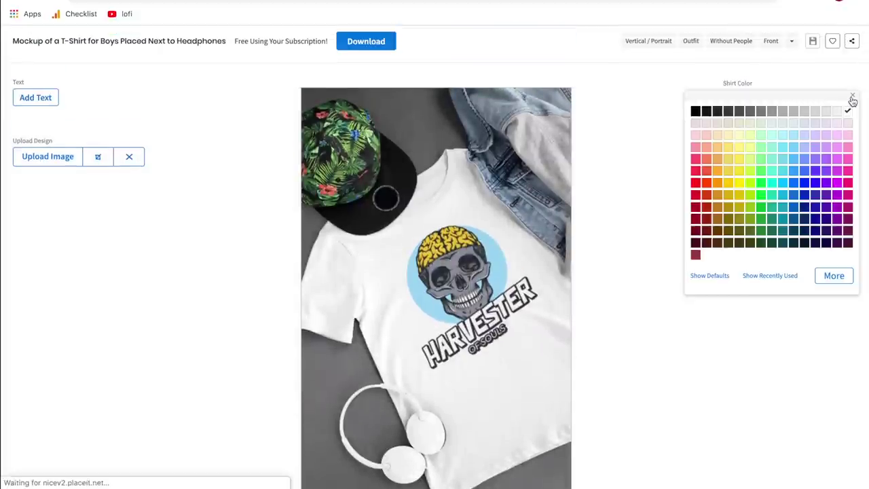
click(695, 196)
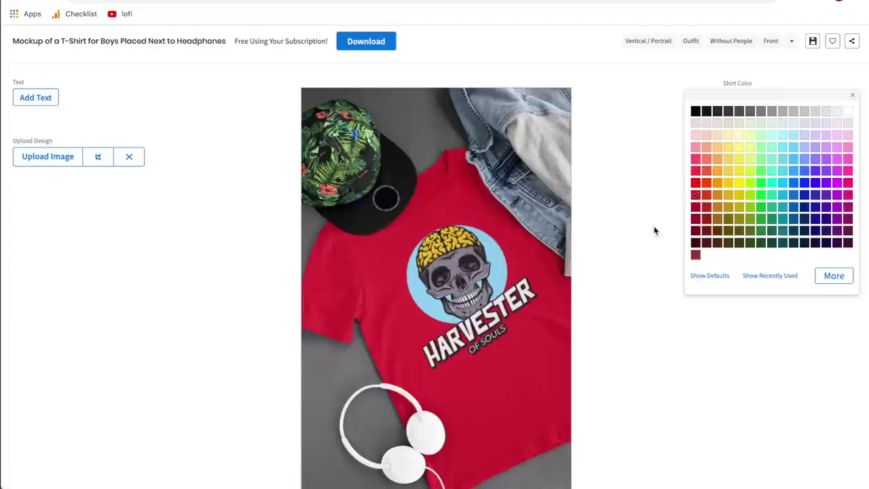
click(639, 243)
scroll(638, 244, down, 1)
scroll(639, 244, up, 2)
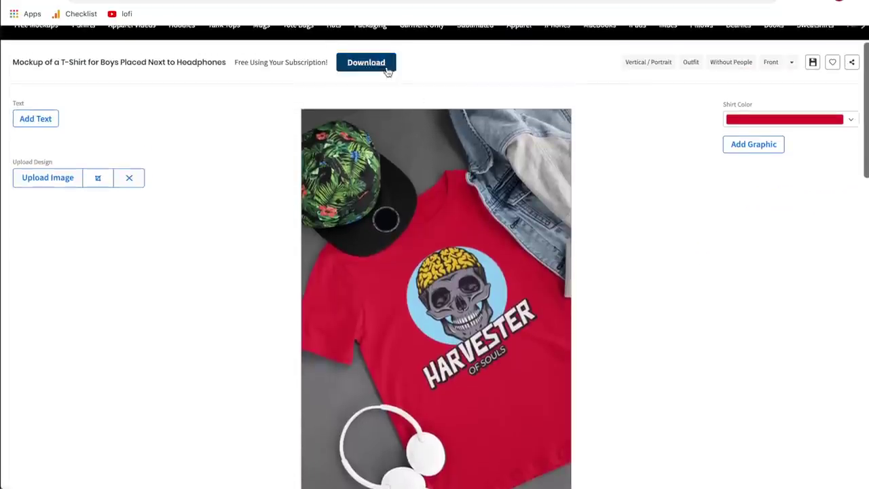
Step: Download the finished red T-shirt mockup and open the downloaded PNG
click(384, 65)
click(430, 359)
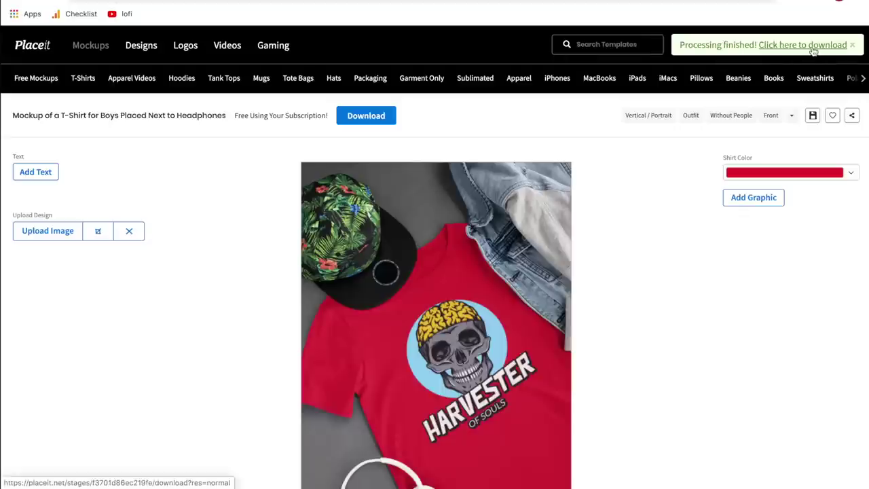
click(811, 46)
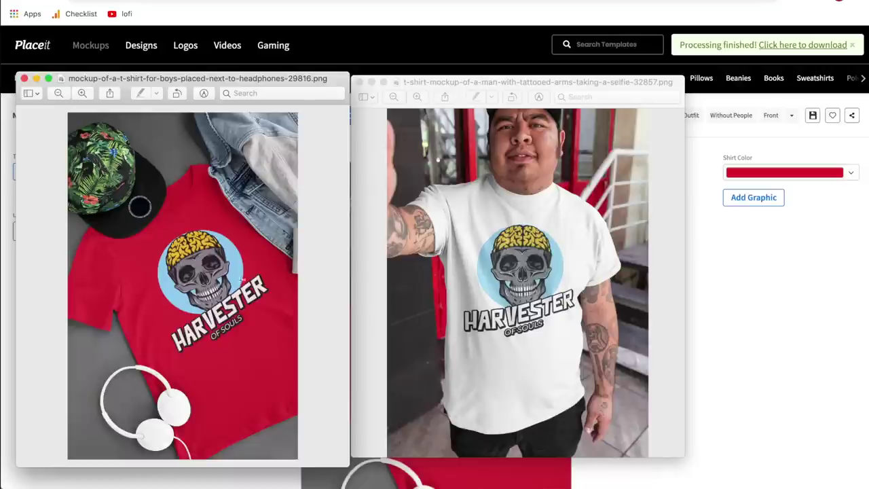
Step: Inspect the downloaded red T-shirt image up close beside the selfie mockup, and return to the mockup editor
scroll(199, 283, up, 5)
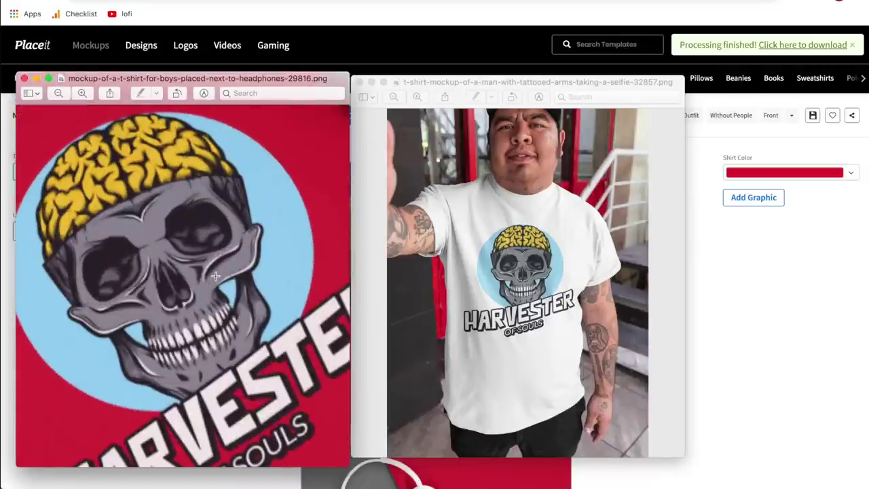
scroll(215, 276, down, 5)
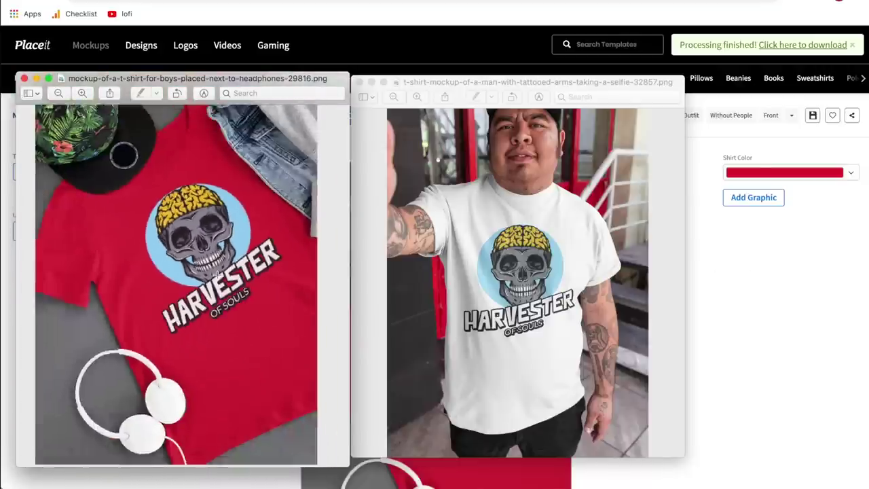
scroll(216, 274, down, 3)
scroll(491, 276, up, 1)
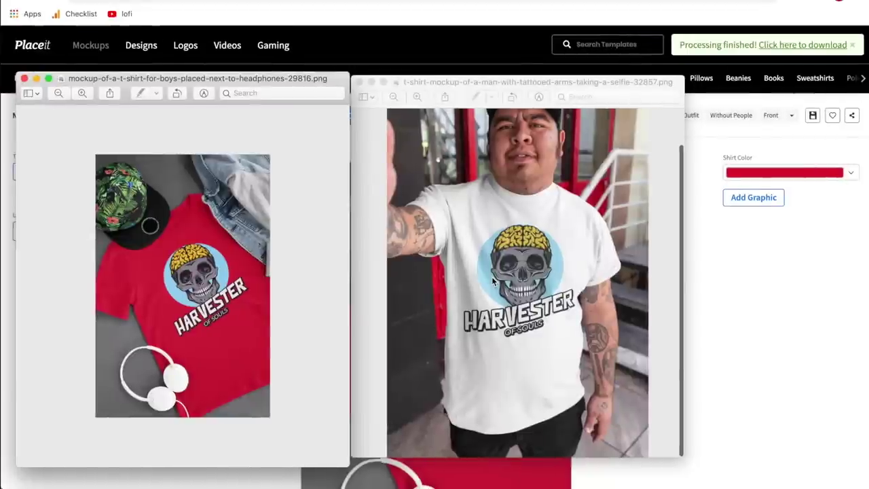
click(777, 277)
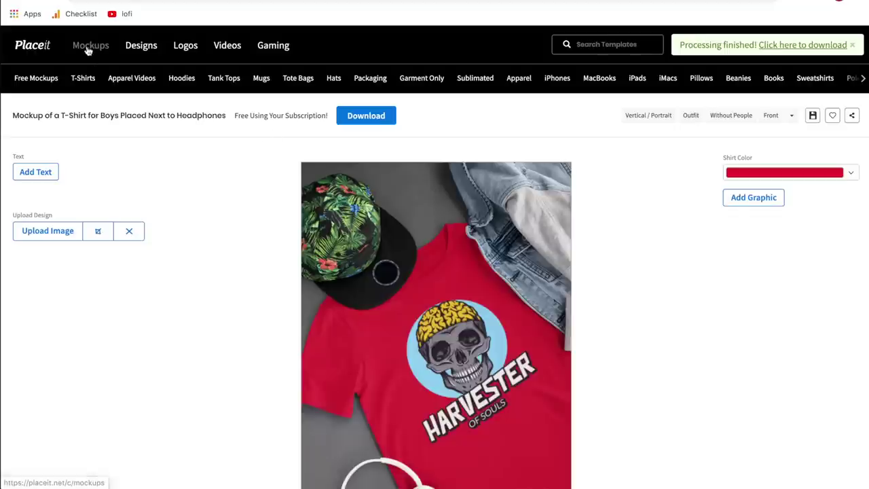
Step: Open the Free Mockups category and examine which kinds of free templates it offers
click(38, 79)
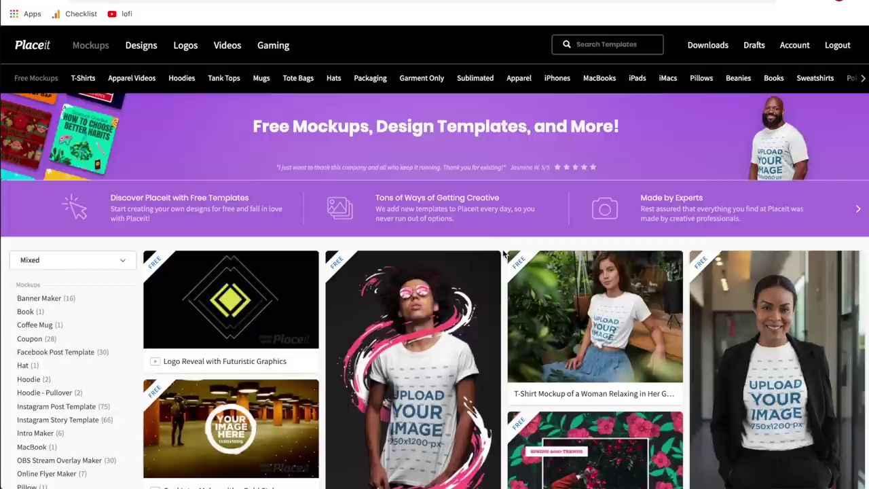
scroll(504, 254, down, 3)
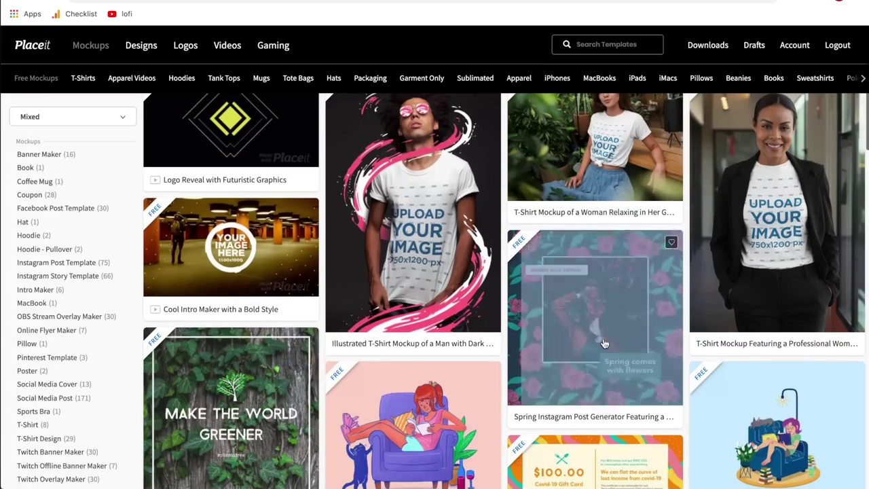
scroll(490, 294, down, 5)
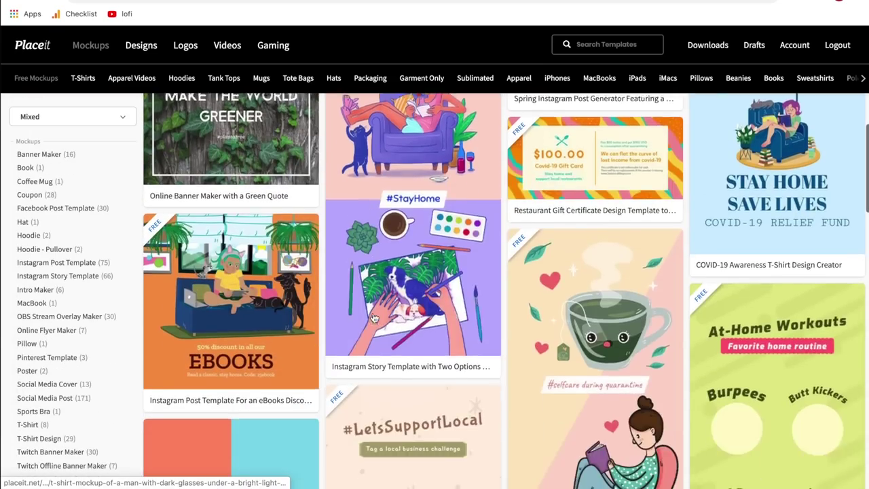
scroll(489, 293, down, 10)
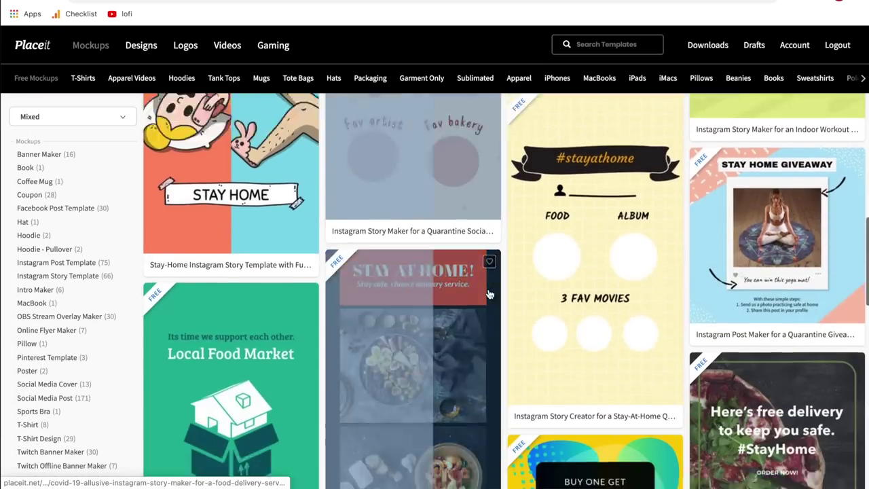
scroll(488, 294, down, 3)
scroll(496, 285, up, 12)
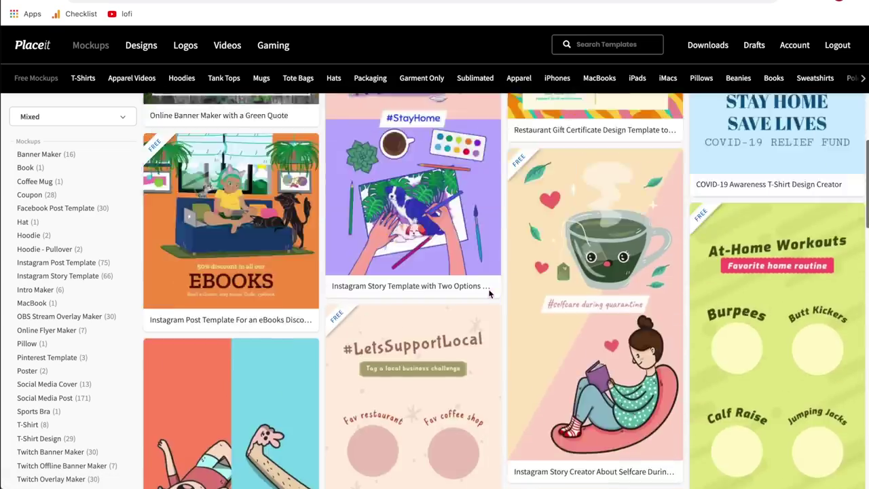
scroll(505, 262, up, 6)
scroll(376, 312, down, 2)
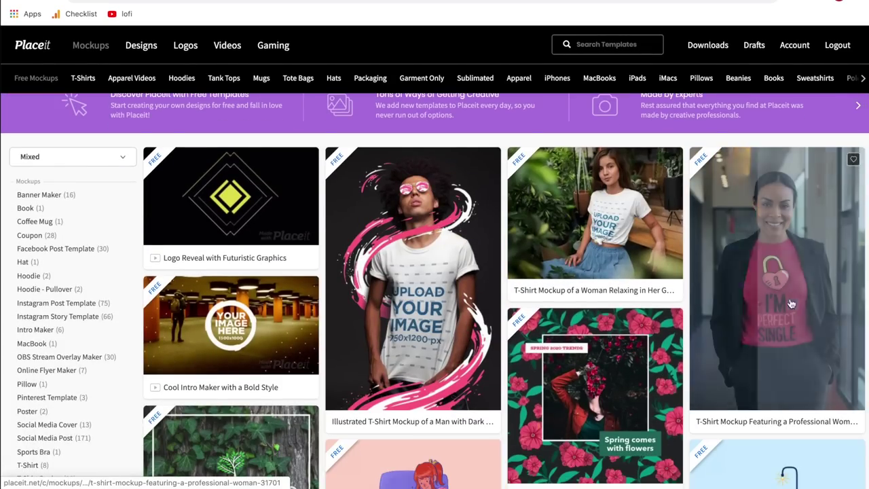
scroll(524, 350, down, 8)
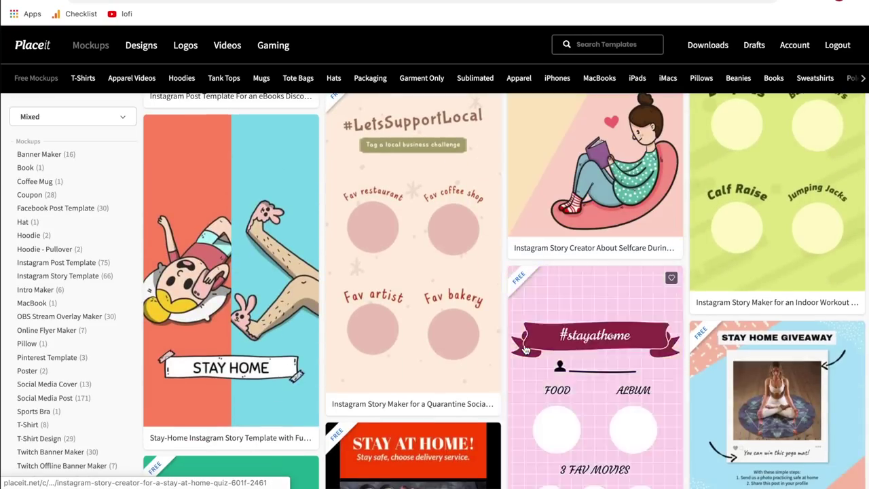
Step: Filter the free templates to T-Shirt mockups and look through the available ones
scroll(524, 349, up, 10)
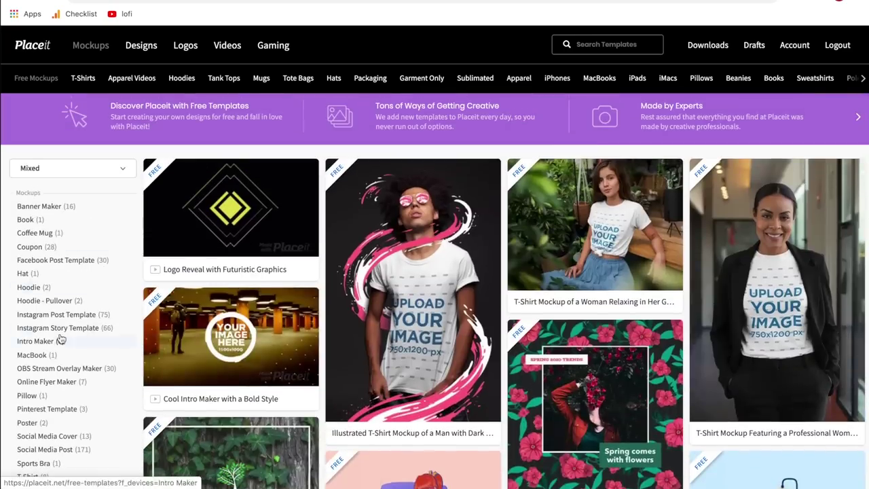
scroll(41, 339, down, 3)
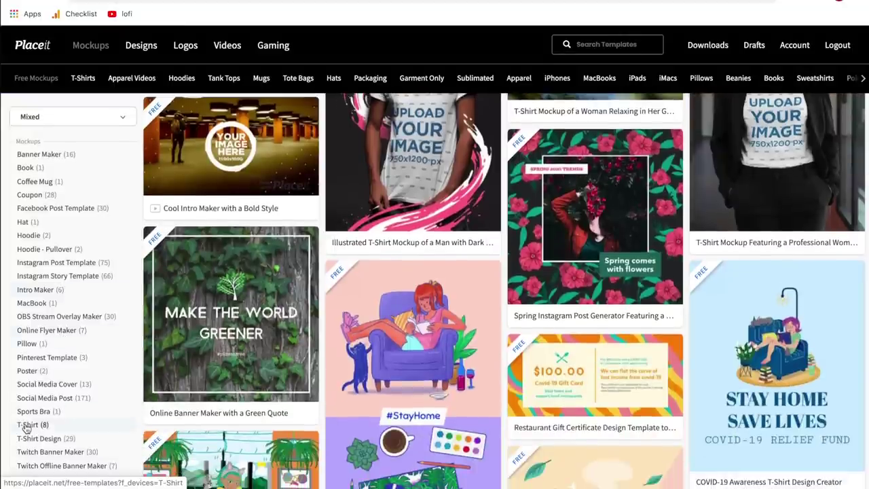
click(26, 425)
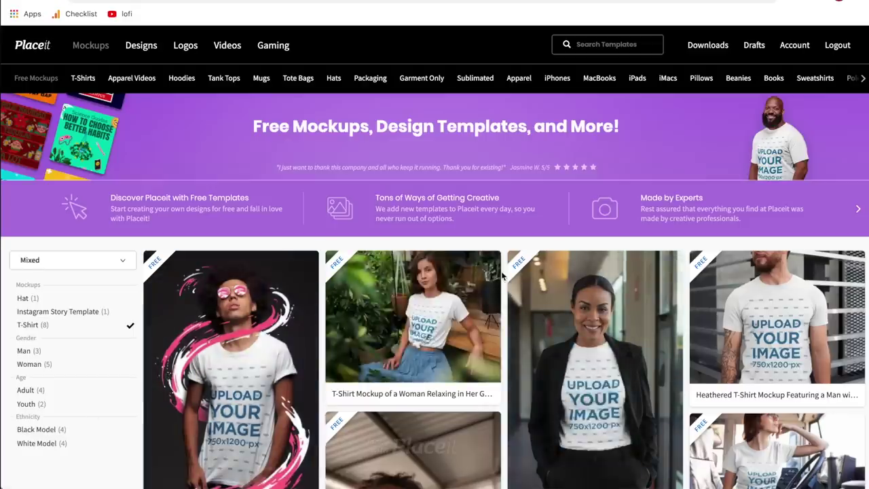
scroll(502, 275, down, 7)
scroll(501, 274, up, 7)
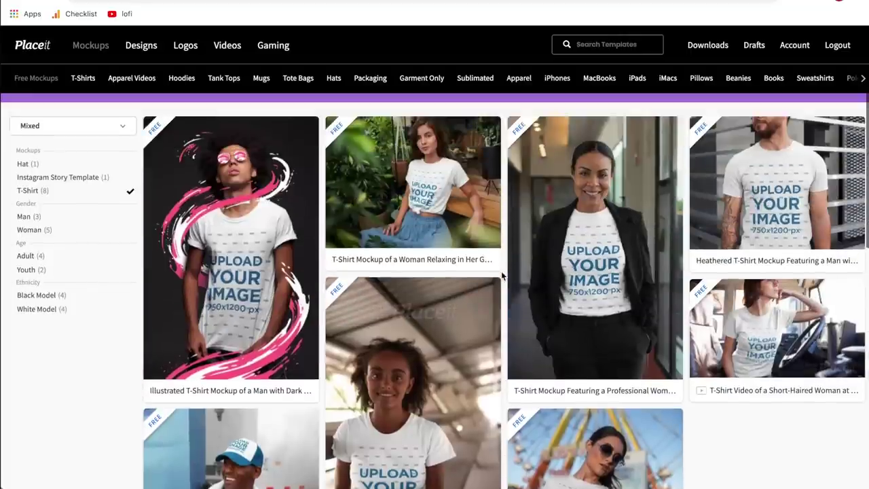
Step: Open the illustrated T-shirt mockup of the man with dark glasses and upload the Harvester of Souls skull design to it
click(225, 286)
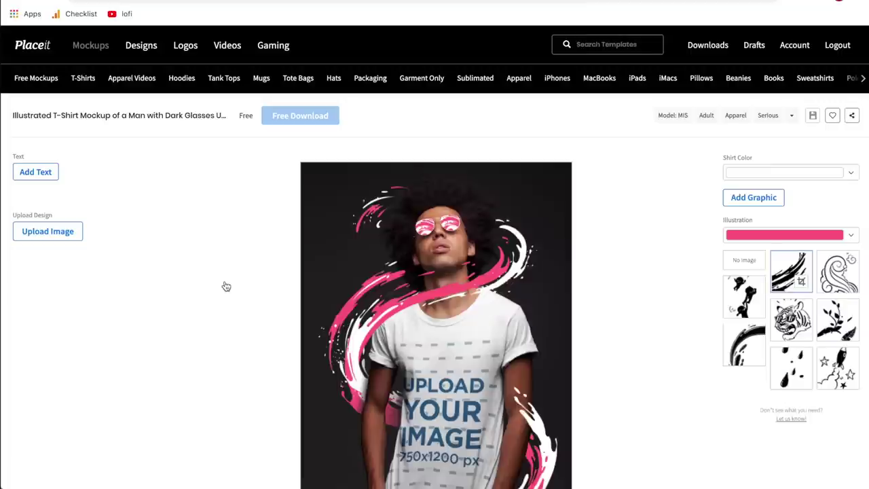
scroll(642, 291, down, 2)
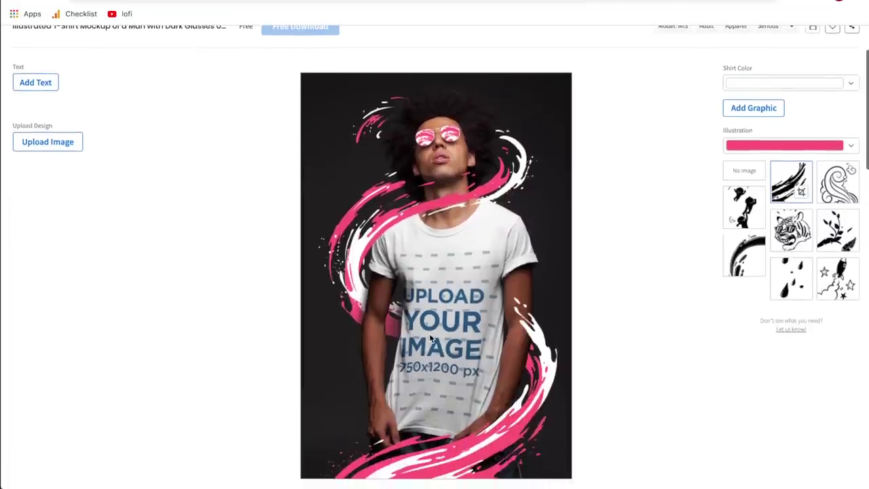
click(42, 143)
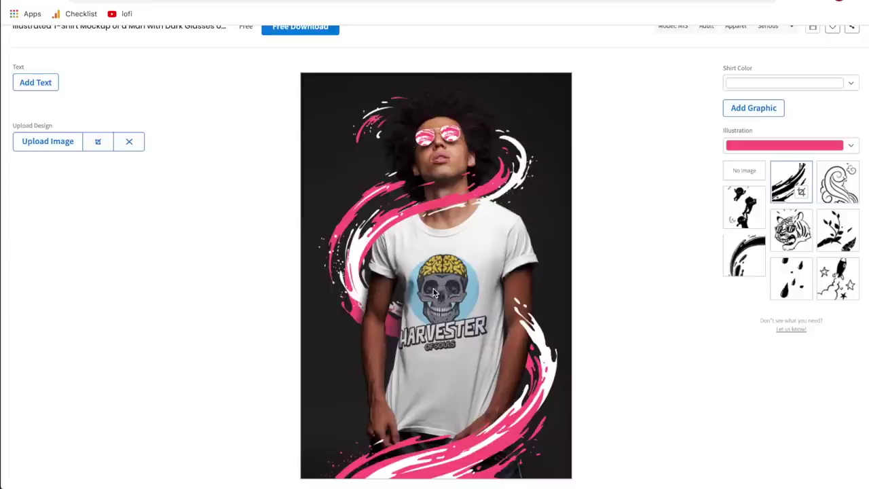
Step: Recolor the mockup's illustration yellow, try the tiger artwork, and settle on the rocket-and-stars illustration
click(851, 149)
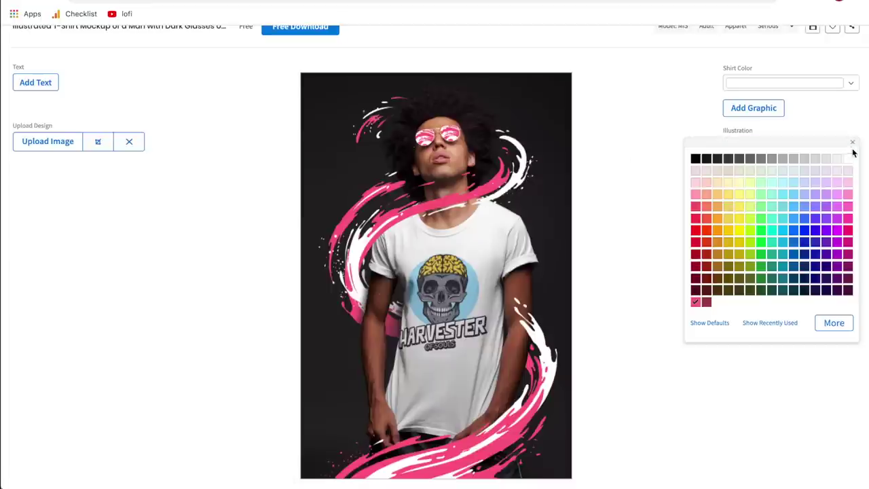
click(738, 240)
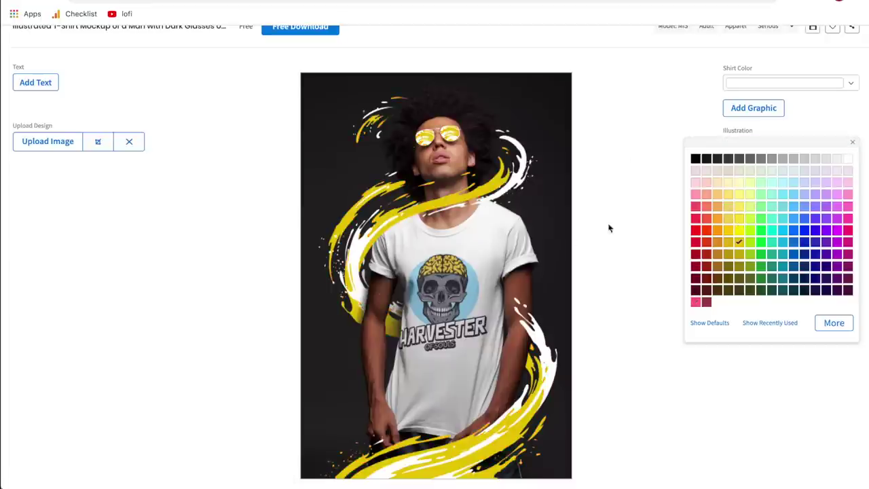
click(606, 277)
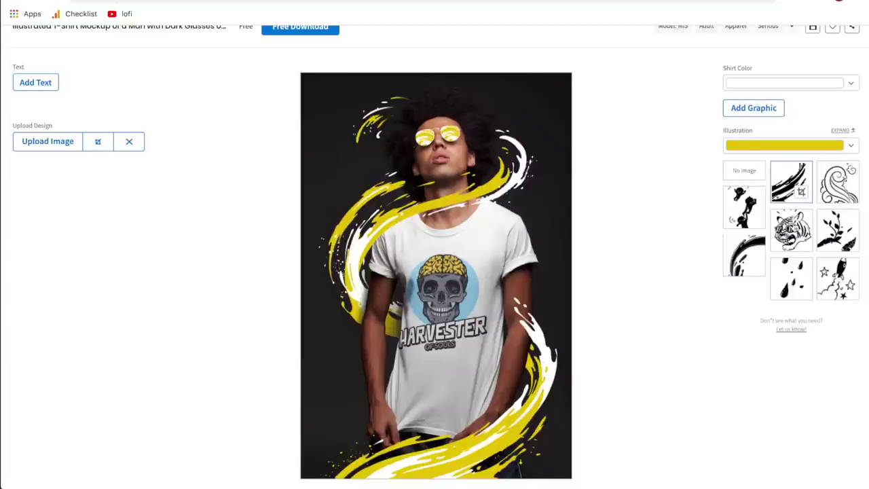
click(793, 239)
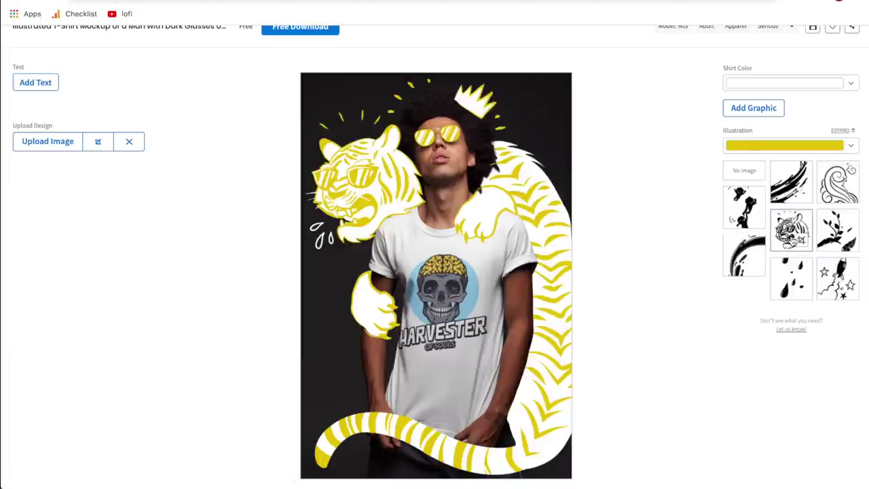
click(835, 274)
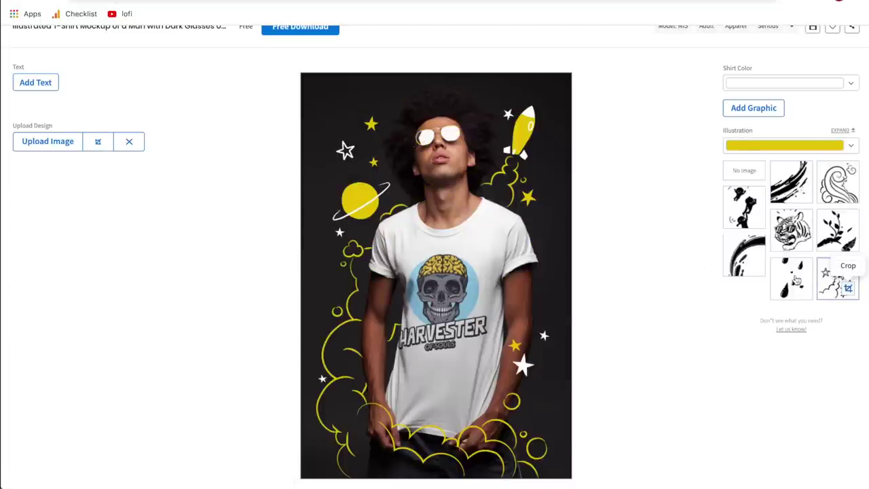
Step: Download the finished free mockup as a high-resolution PNG without watermark and open the downloaded image
scroll(663, 210, down, 1)
scroll(663, 209, up, 2)
click(299, 55)
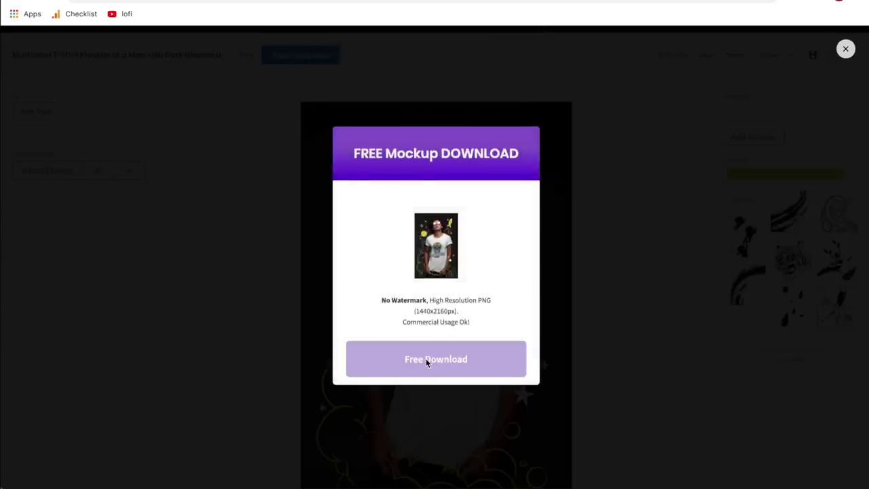
click(425, 359)
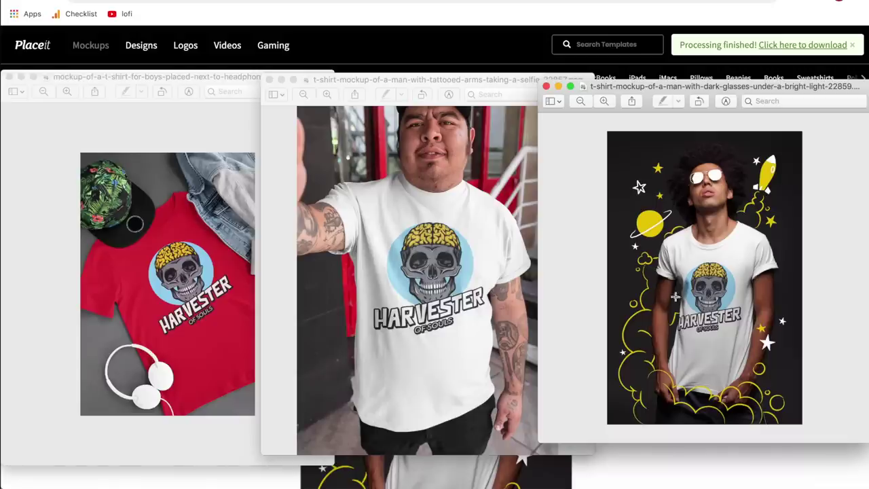
Step: Inspect the skull print on the downloaded dark-glasses mockup up close, and return to viewing the whole image
scroll(716, 278, up, 5)
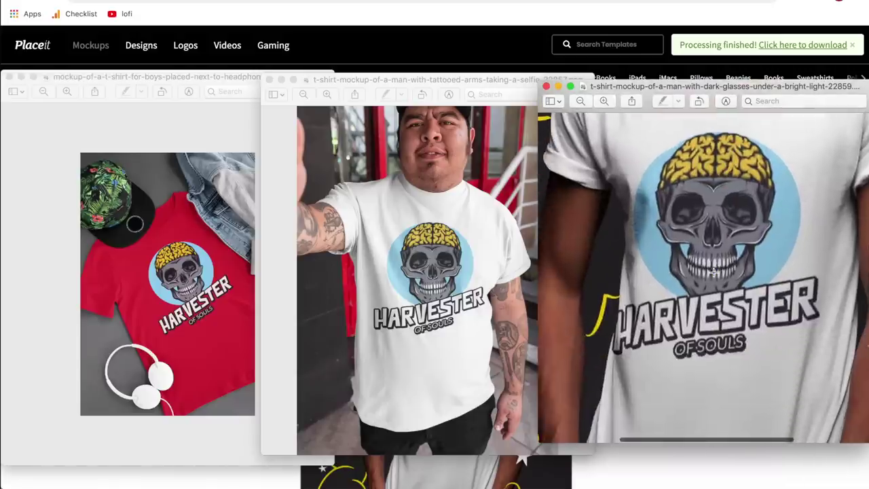
scroll(713, 273, down, 4)
scroll(713, 272, up, 2)
scroll(713, 272, down, 4)
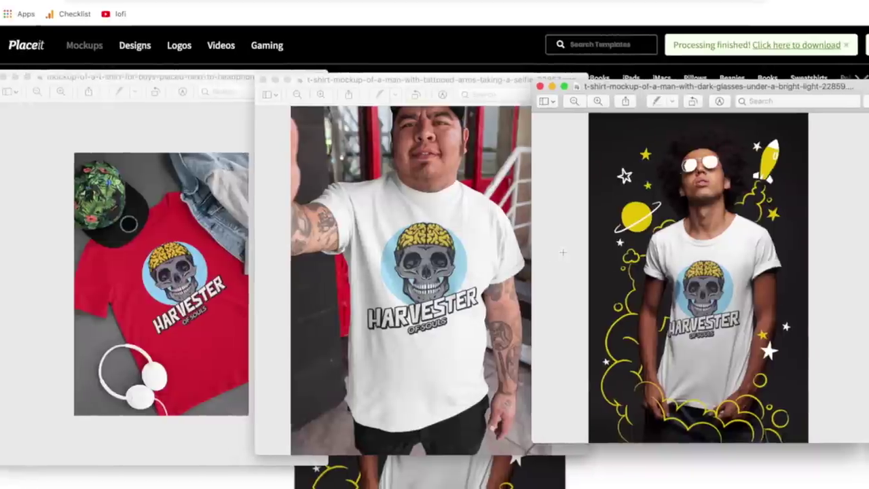